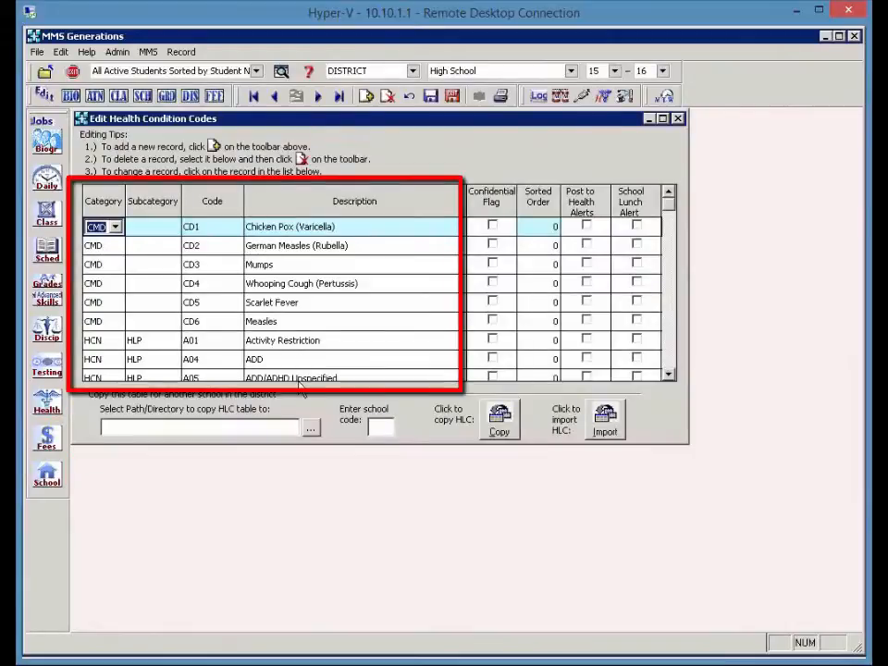
Review the Category choices for Chicken Pox and the Subcategory choices for Activity Restriction, then set that subcategory back to HLP
click(116, 228)
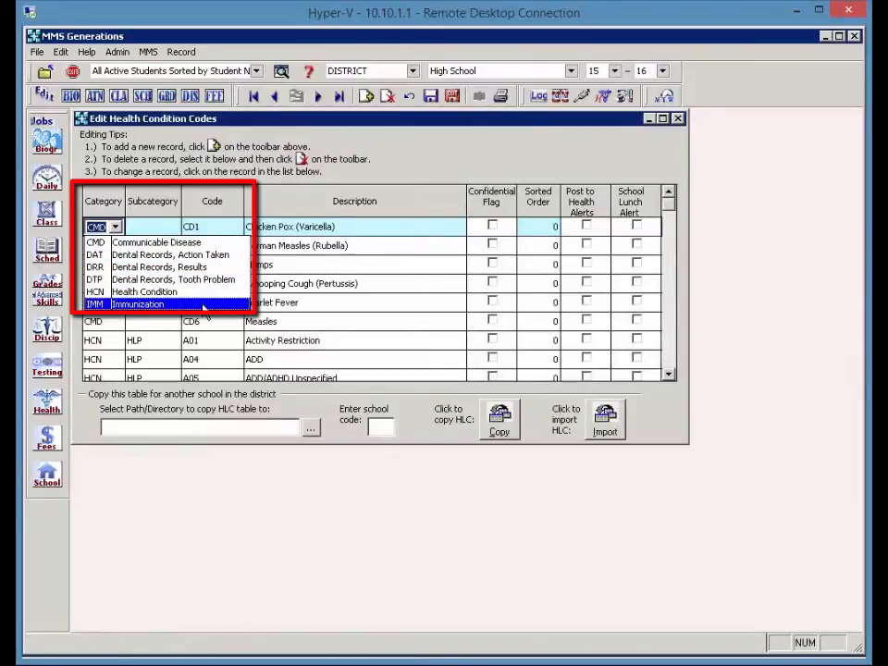
click(355, 167)
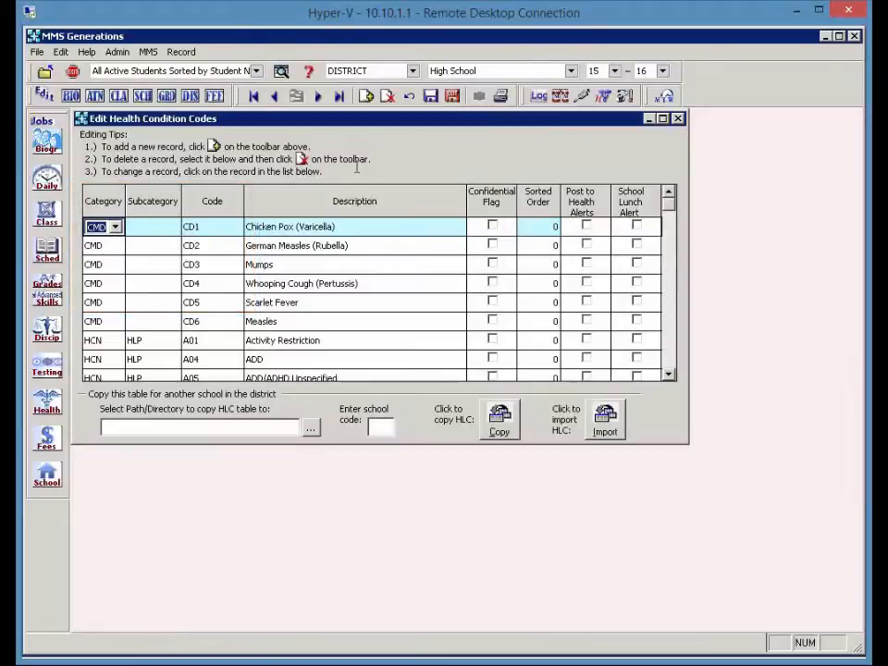
click(172, 340)
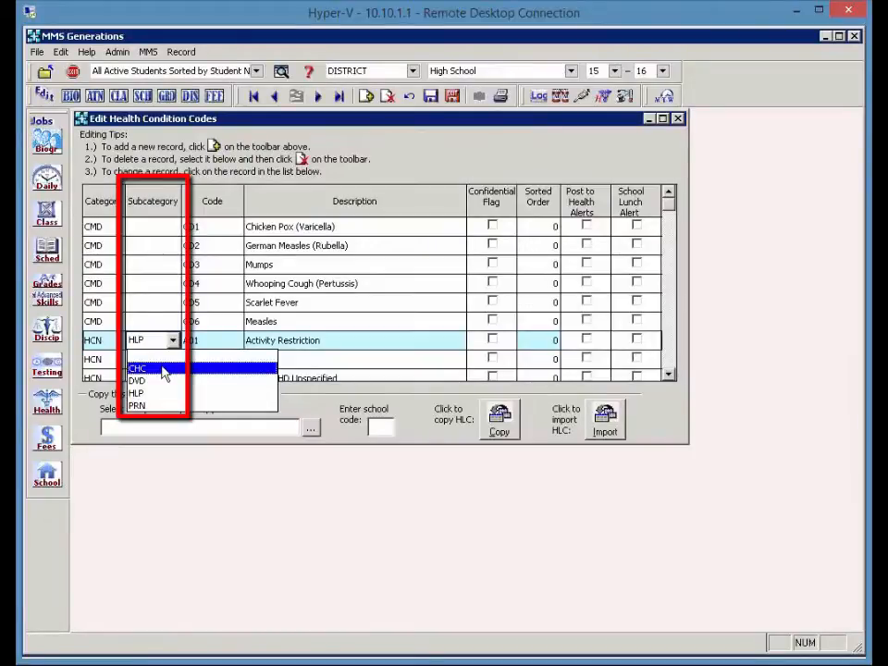
scroll(165, 372, down, 1)
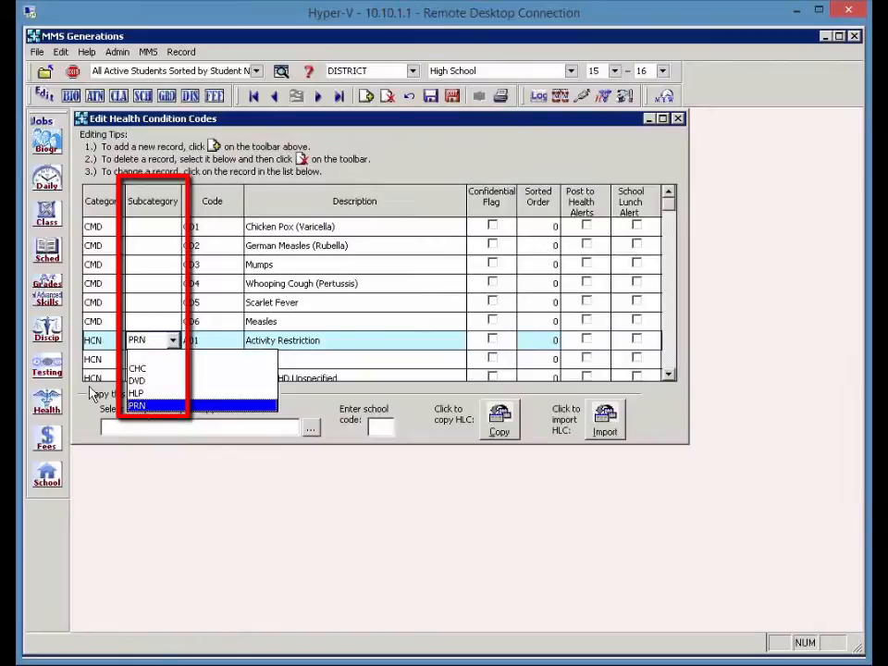
click(174, 341)
click(175, 341)
click(164, 393)
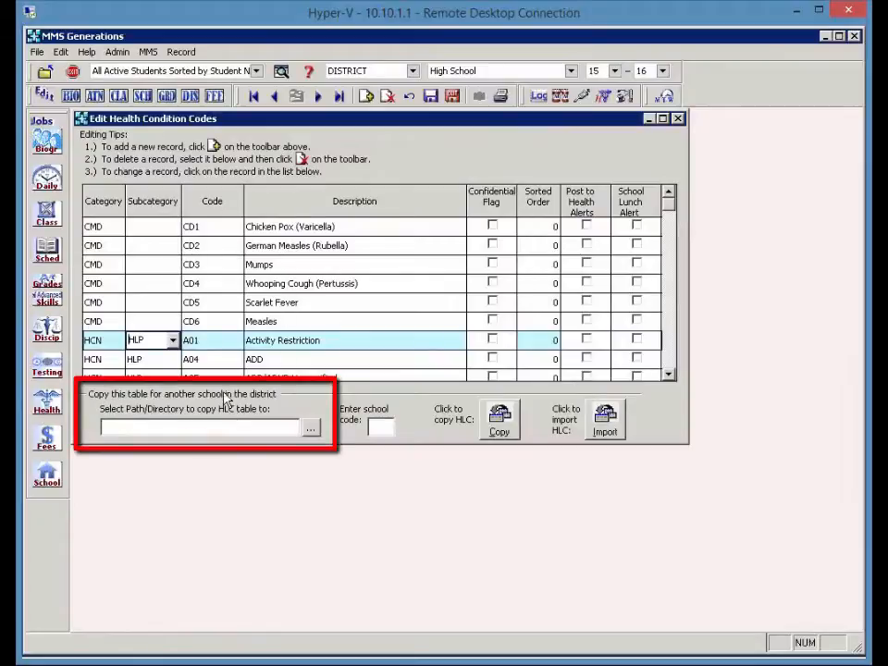
Set the directory for copying the health condition codes table to C:\PROGRAM FILES (X86)\MMSGE\WORK\
click(312, 428)
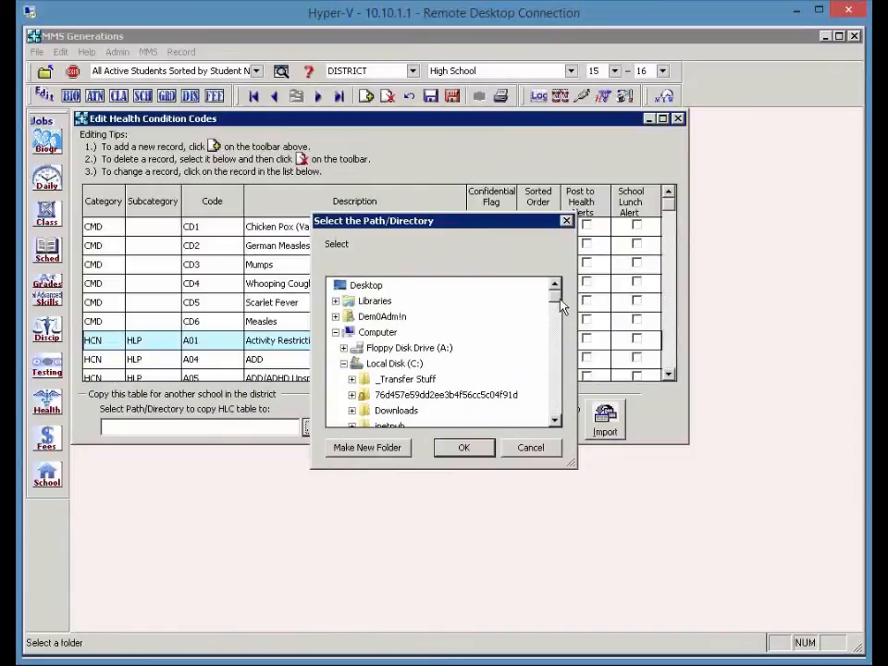
drag(561, 305, 561, 396)
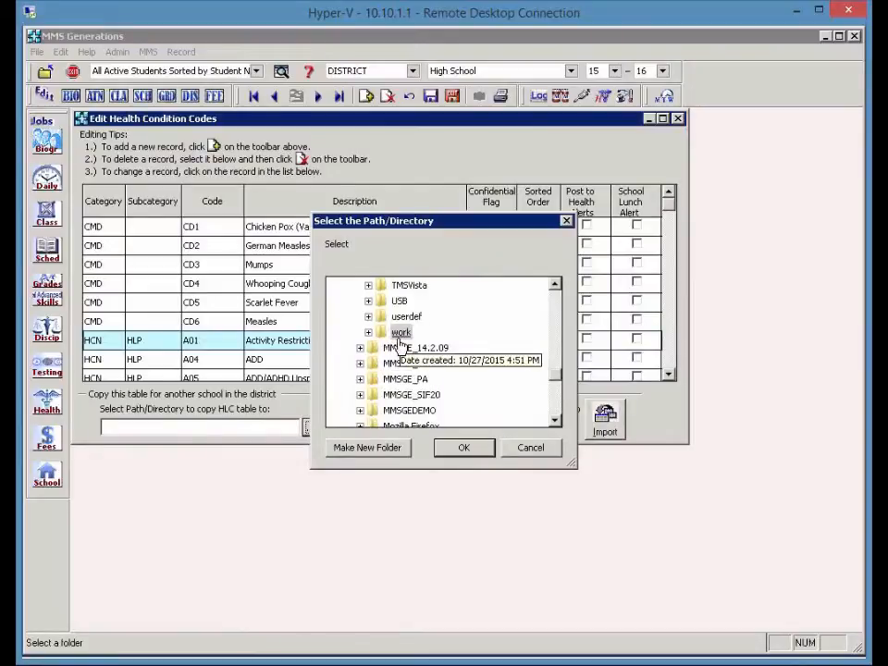
click(368, 333)
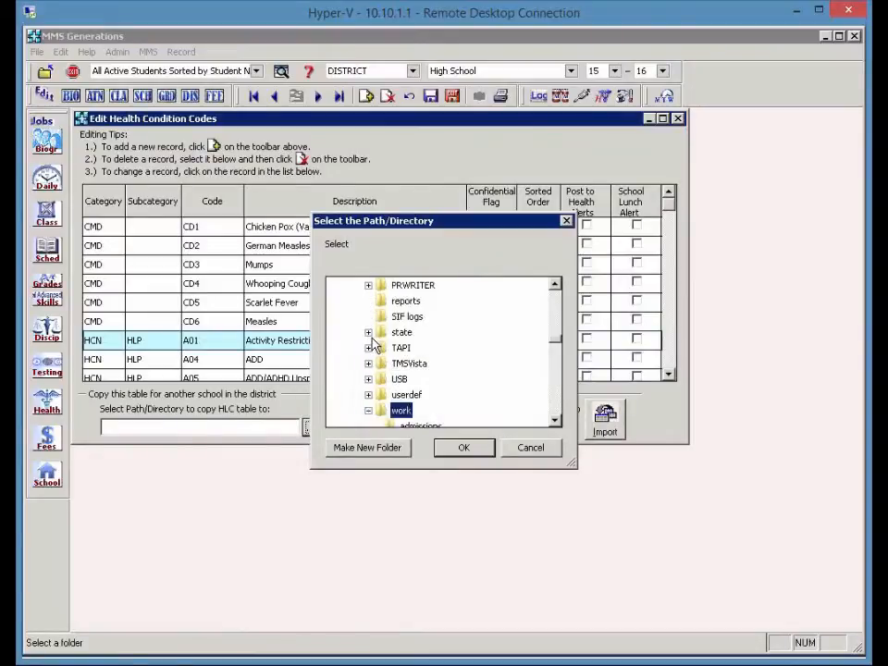
scroll(418, 422, down, 1)
scroll(431, 426, down, 1)
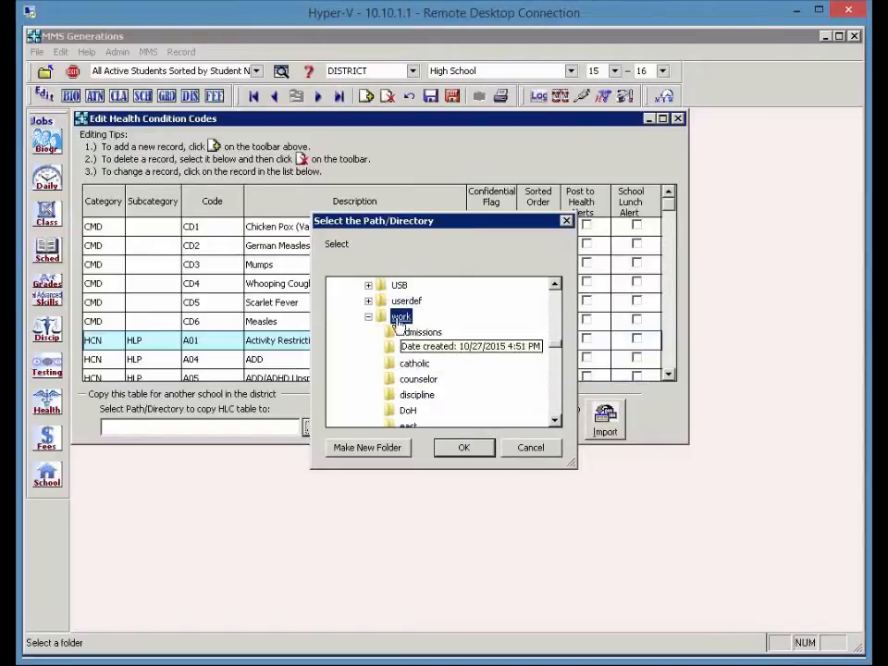
click(463, 448)
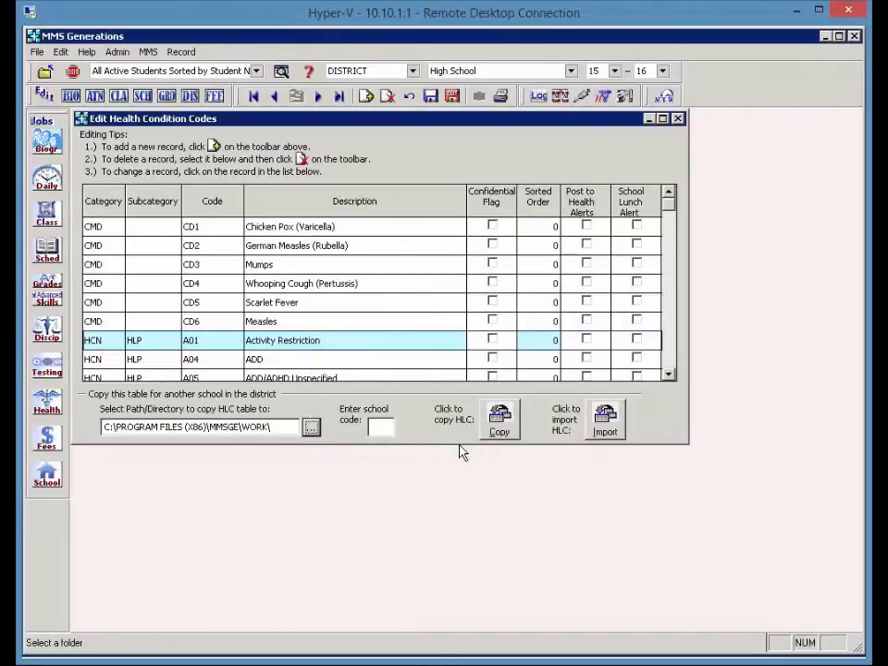
Enter school code 910, copy the High School health condition codes table to the chosen directory, and acknowledge the message
click(379, 428)
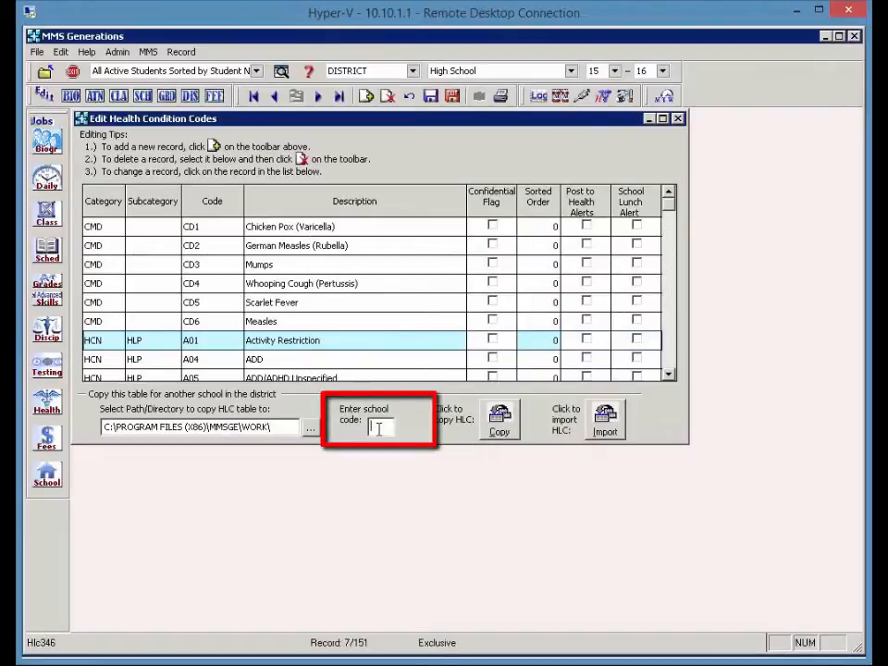
text(910)
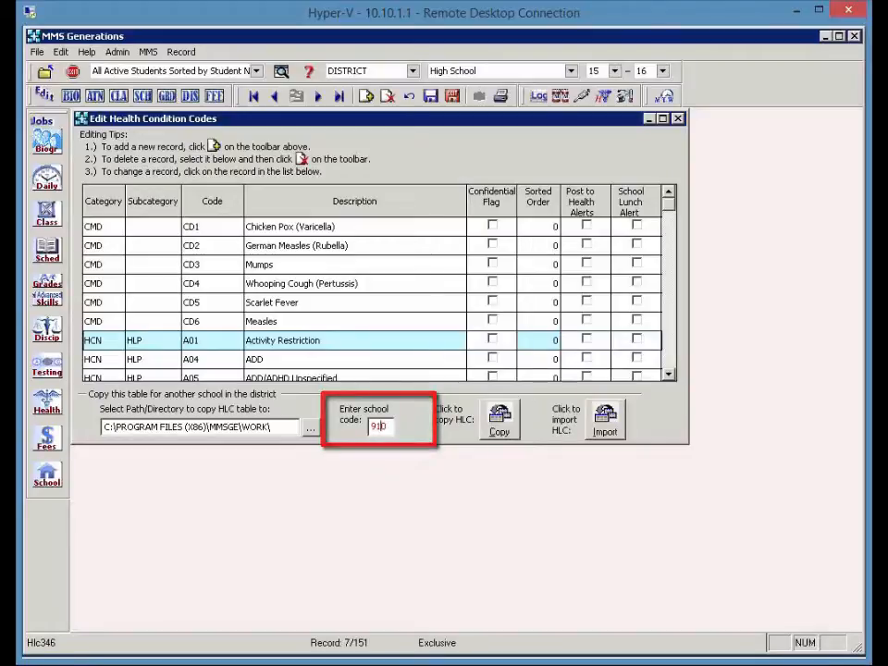
click(499, 424)
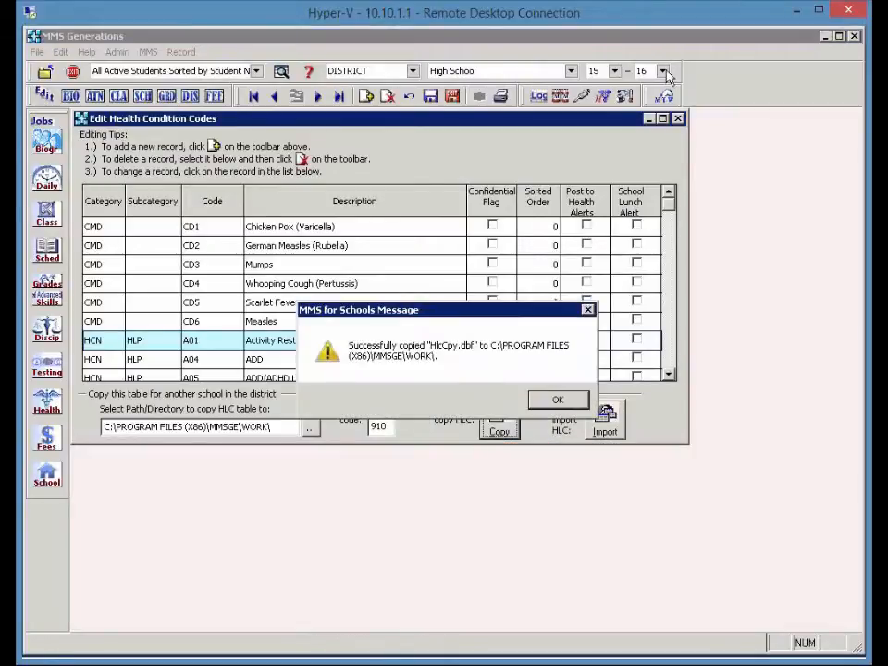
click(558, 407)
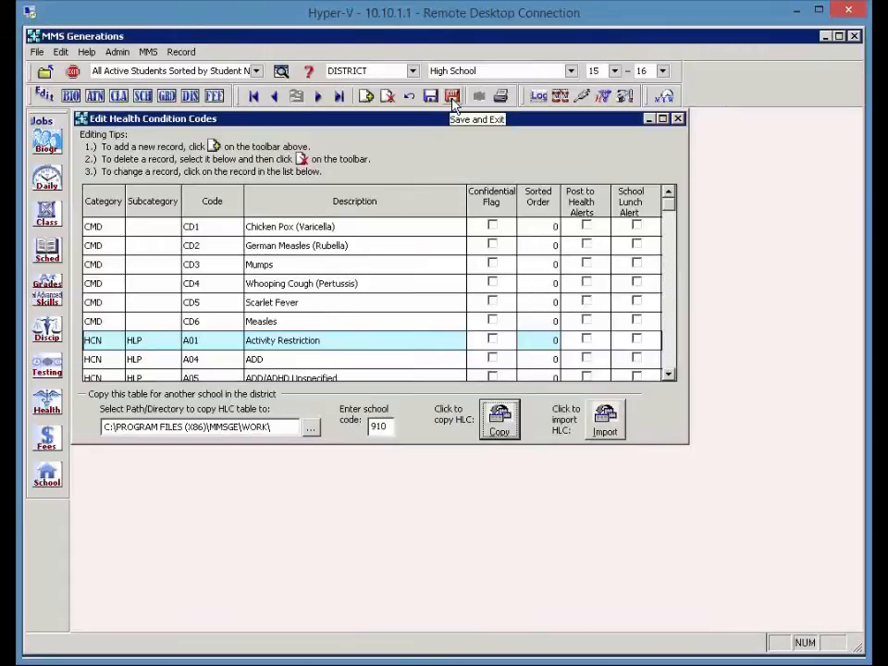
Save and exit the health condition codes editor and switch the active school to Middle School
click(453, 97)
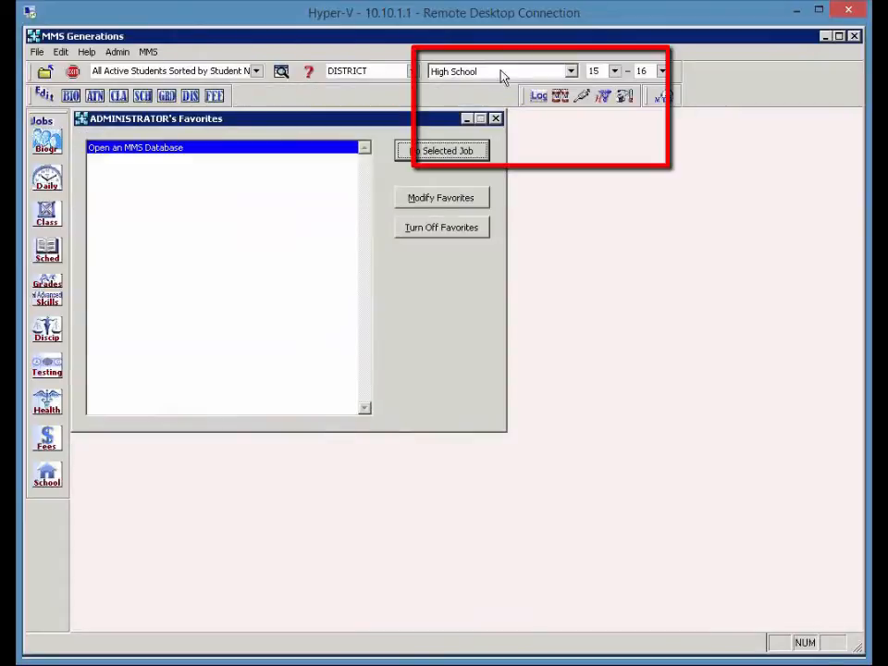
click(500, 72)
click(469, 97)
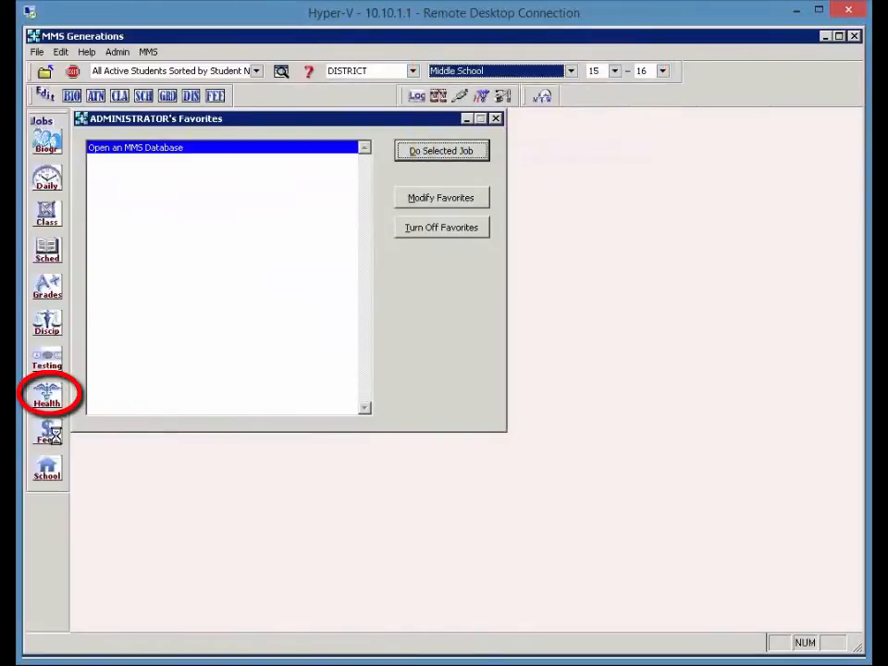
Open Edit Health Condition Codes for Middle School and decline loading the default set of codes
click(46, 396)
mouse_move(181, 465)
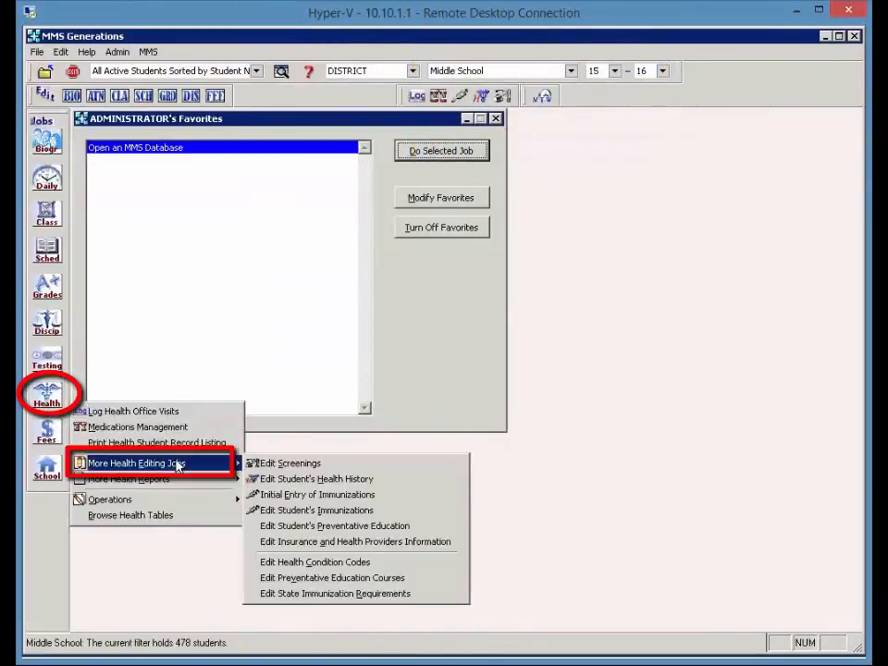
click(337, 564)
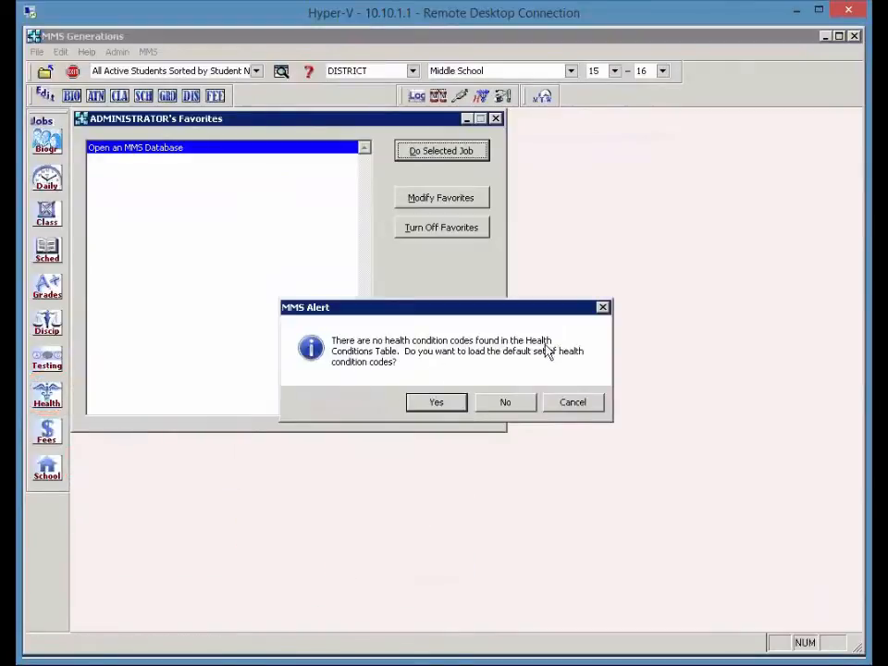
click(505, 404)
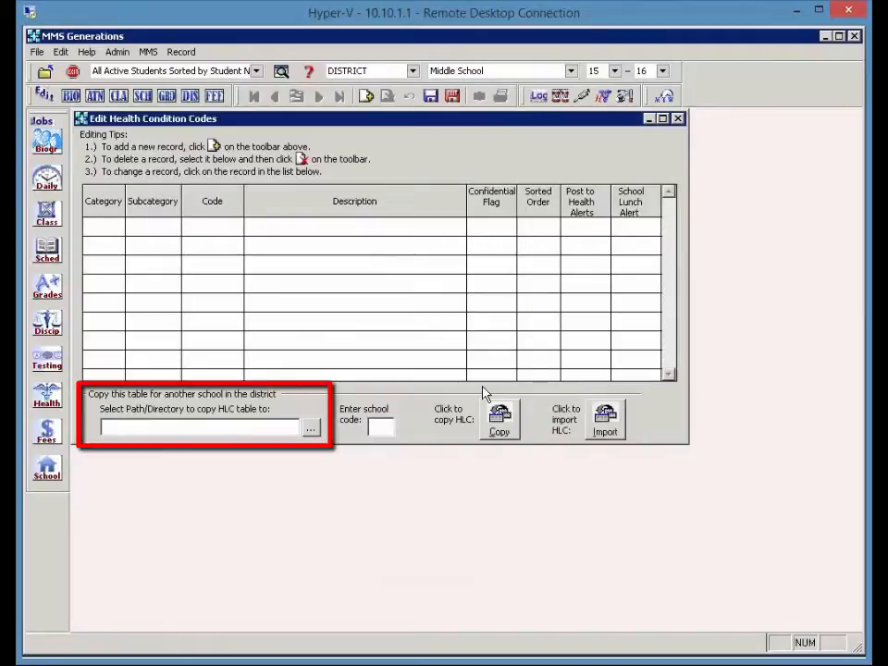
Set the table directory for the Middle School import to C:\PROGRAM FILES (X86)\MMSGE\WORK\
click(310, 431)
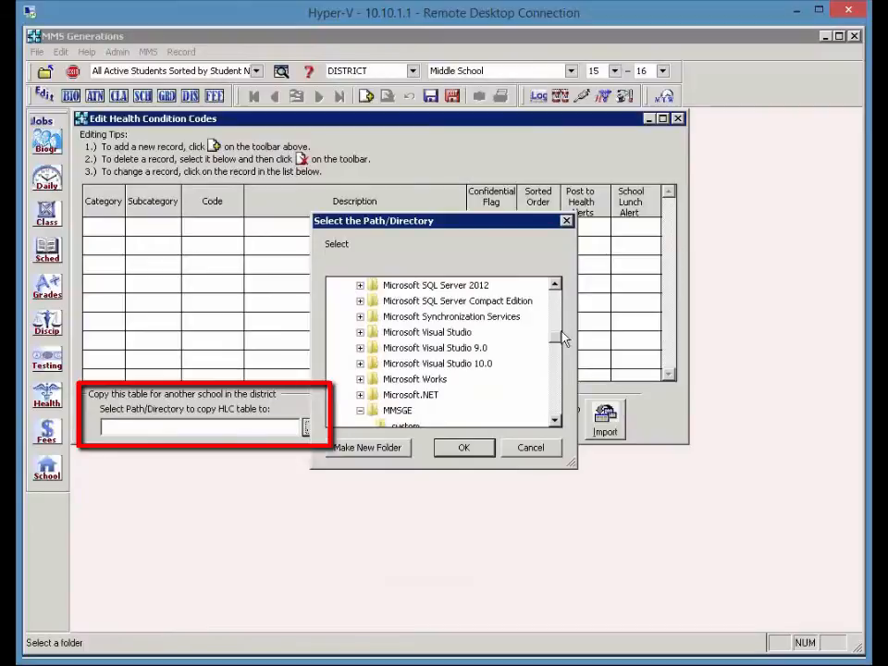
click(555, 390)
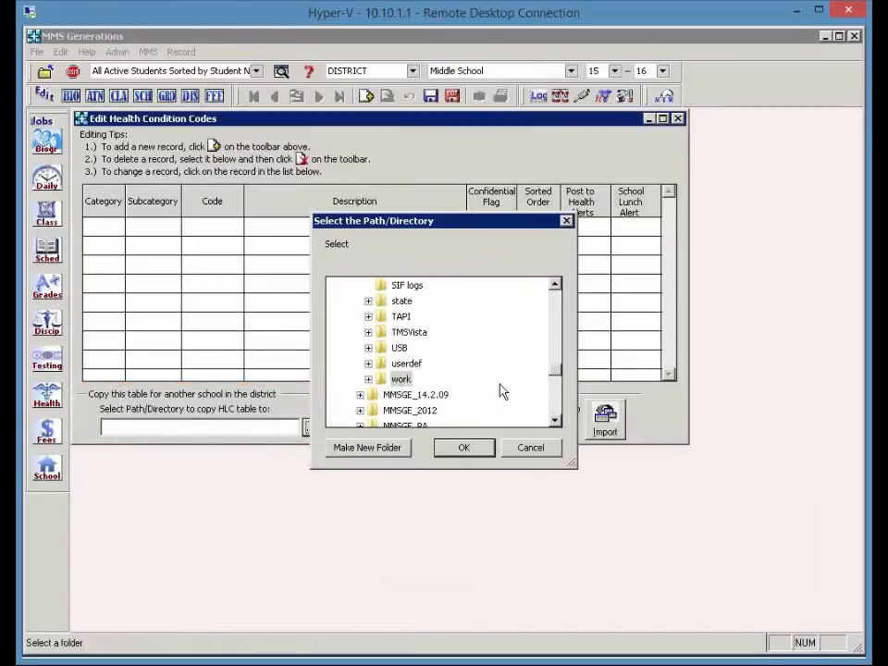
click(401, 379)
click(464, 448)
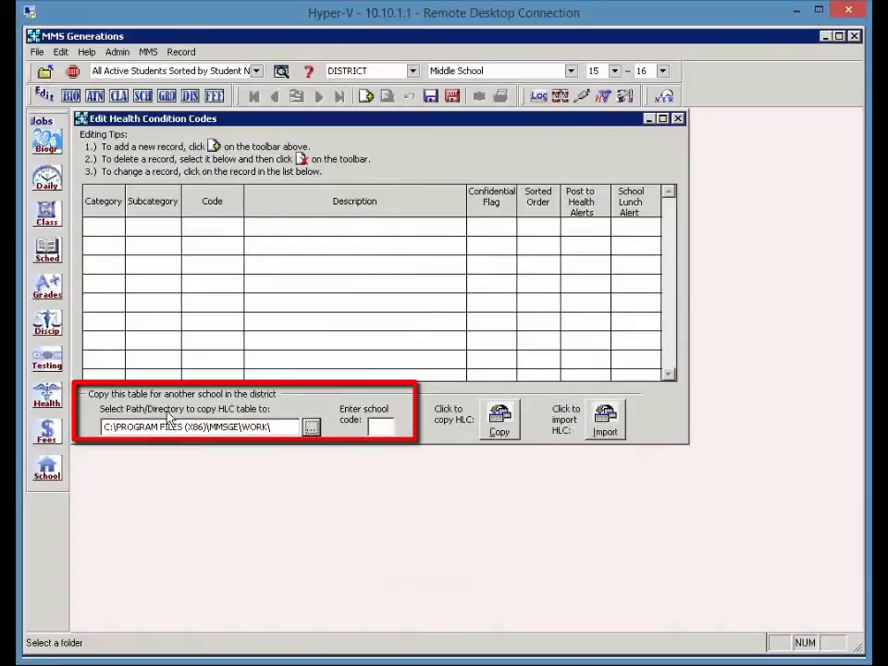
Enter school code 910 and import the copied health condition codes into Middle School, confirming the import
click(376, 427)
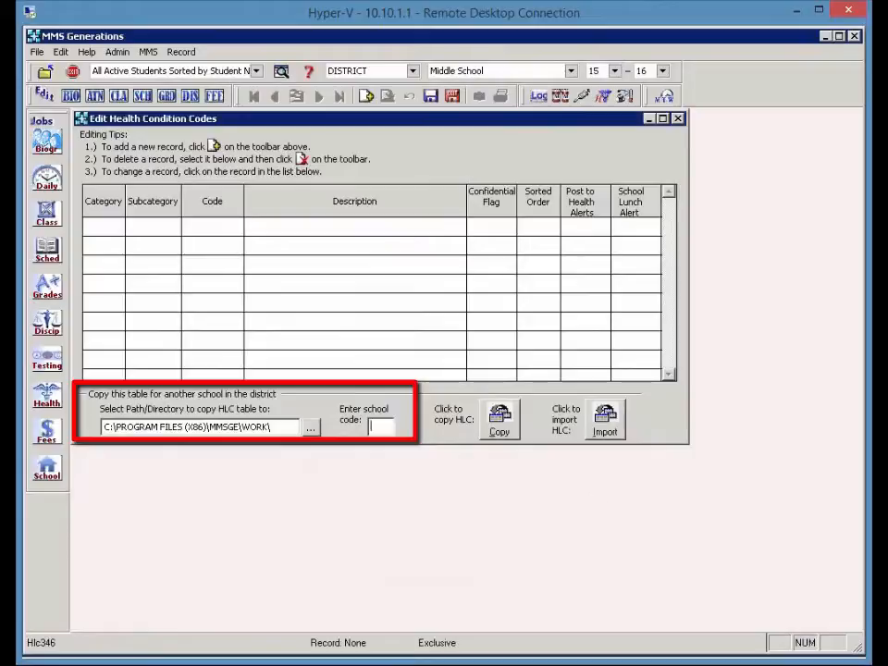
text(910)
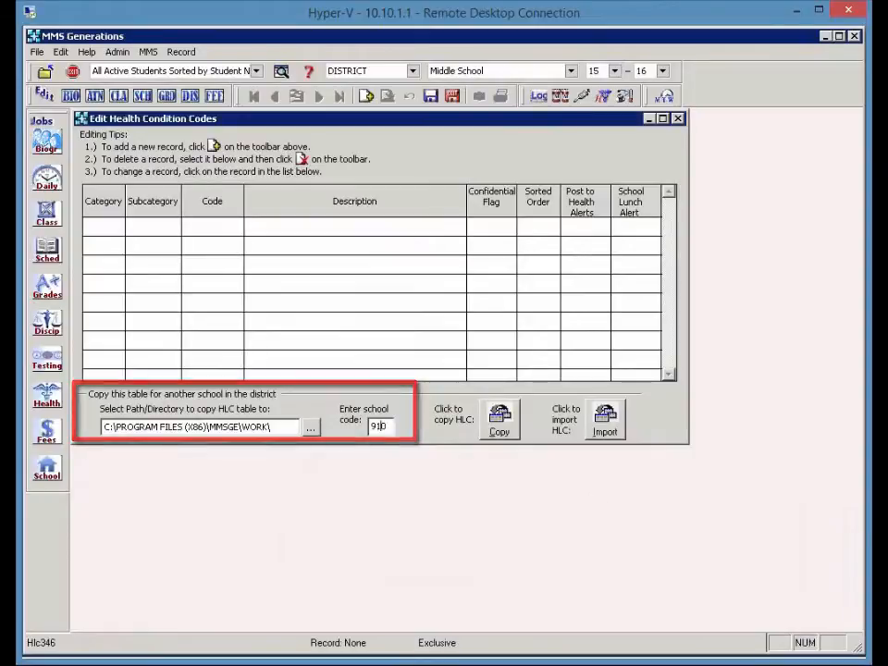
click(609, 427)
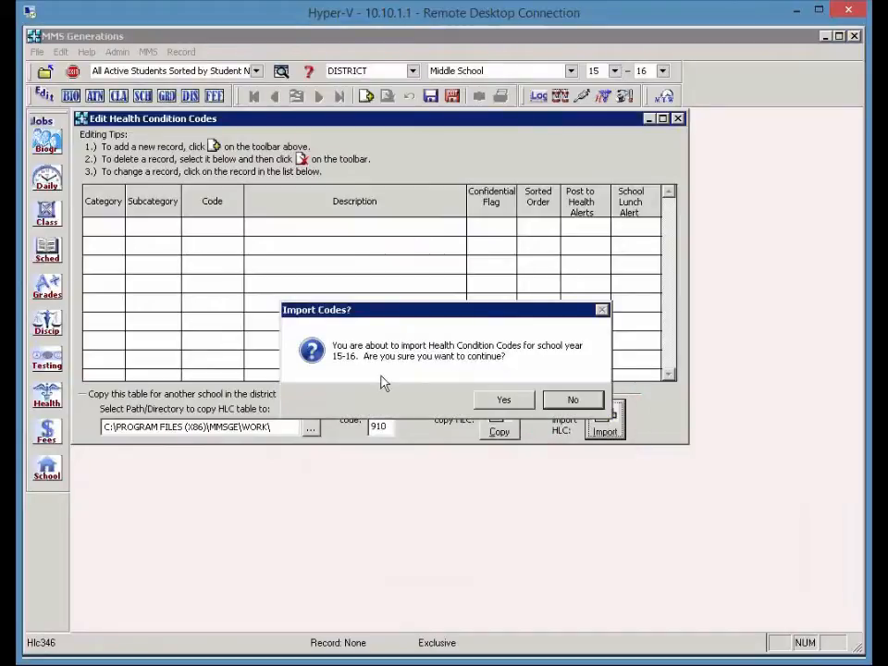
click(508, 407)
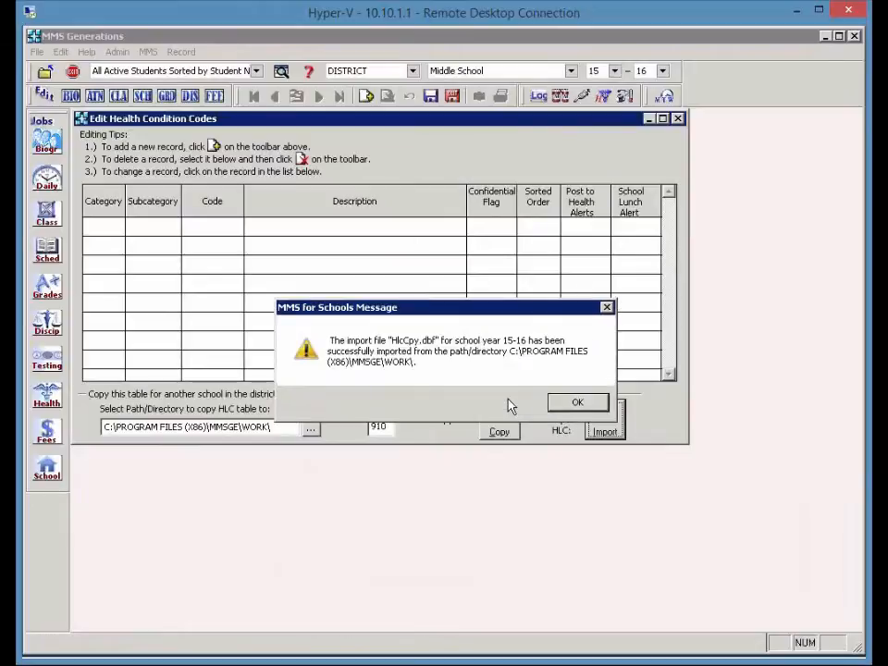
click(573, 403)
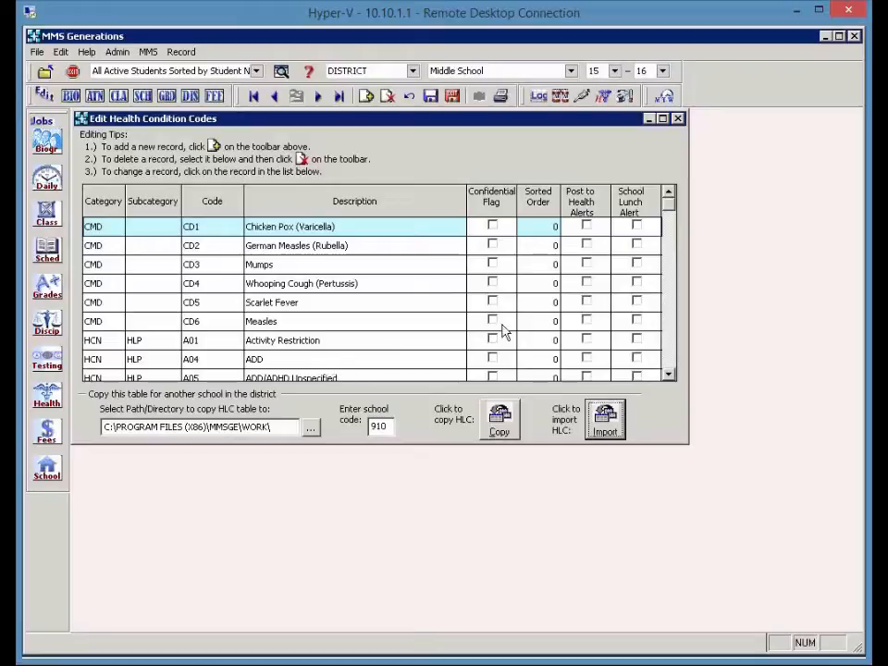
Look through the imported codes, close the health condition codes editor, and open School Year Maintenance
click(670, 353)
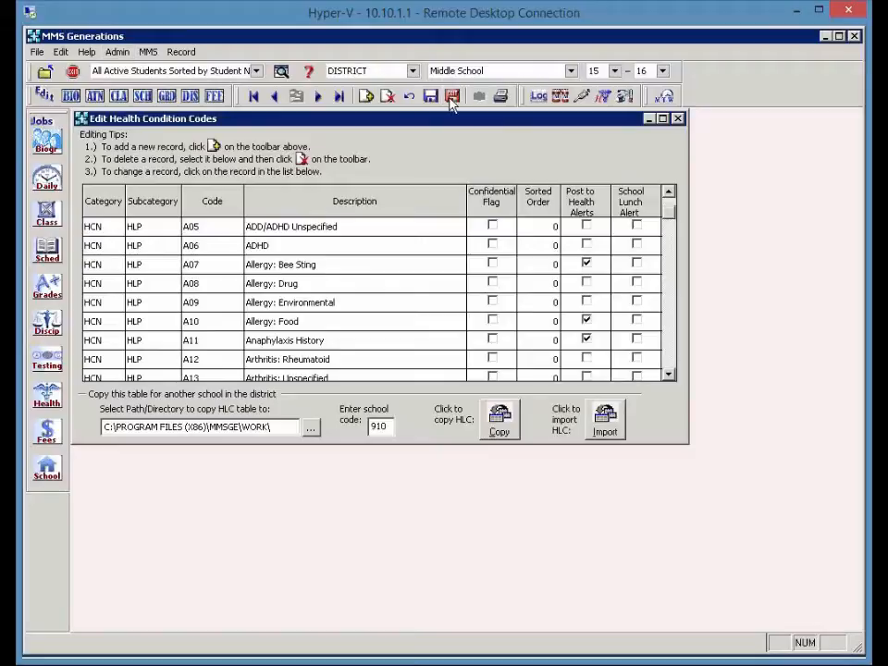
click(678, 120)
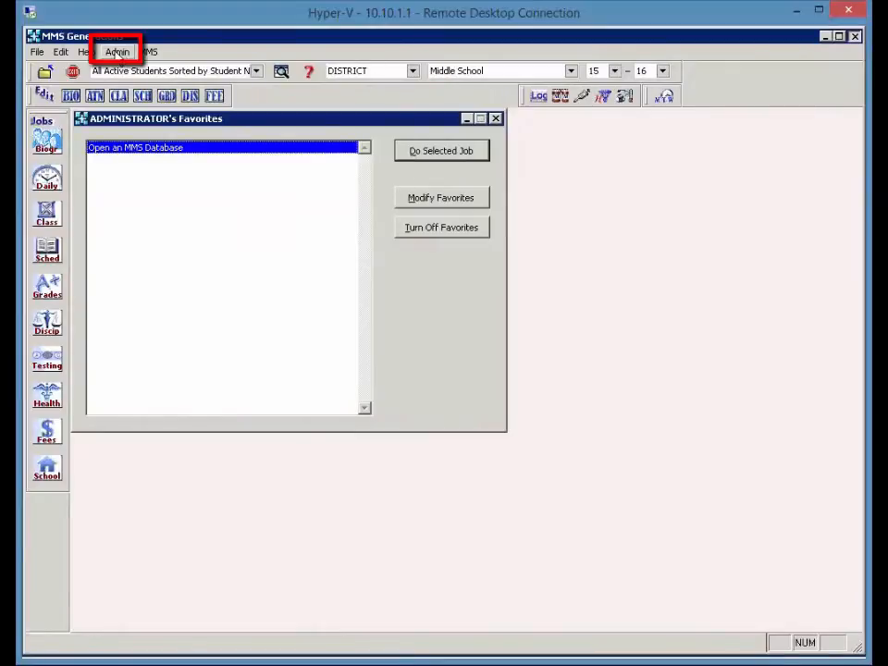
click(118, 53)
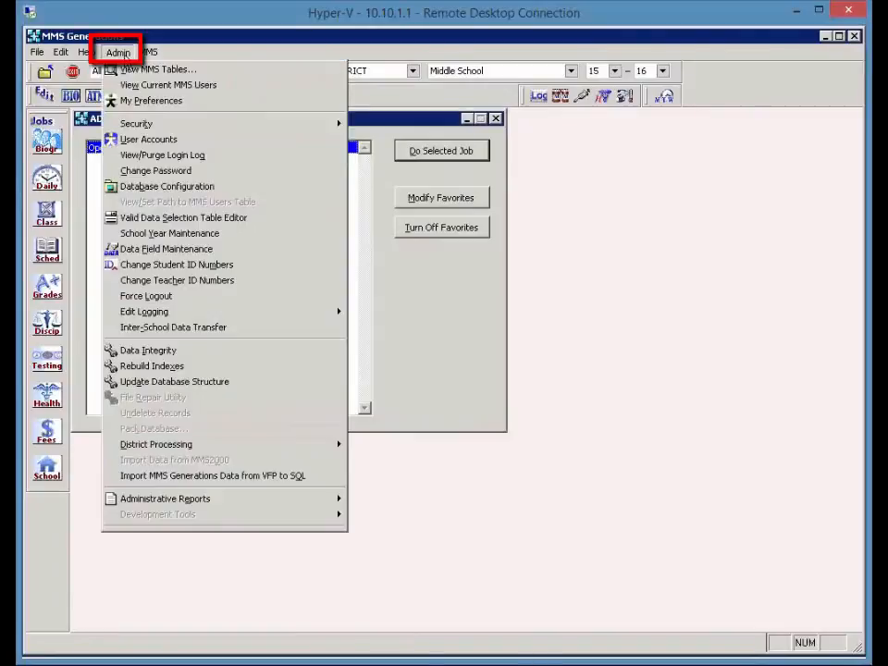
click(154, 235)
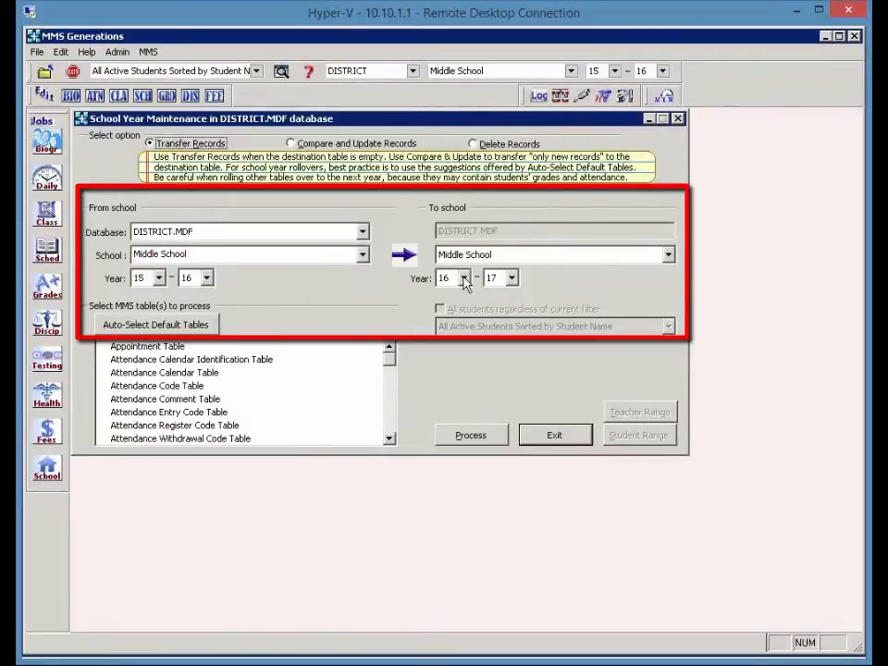
Set the destination school for the record transfer from Middle School to South Elementary, year 15-16
click(465, 280)
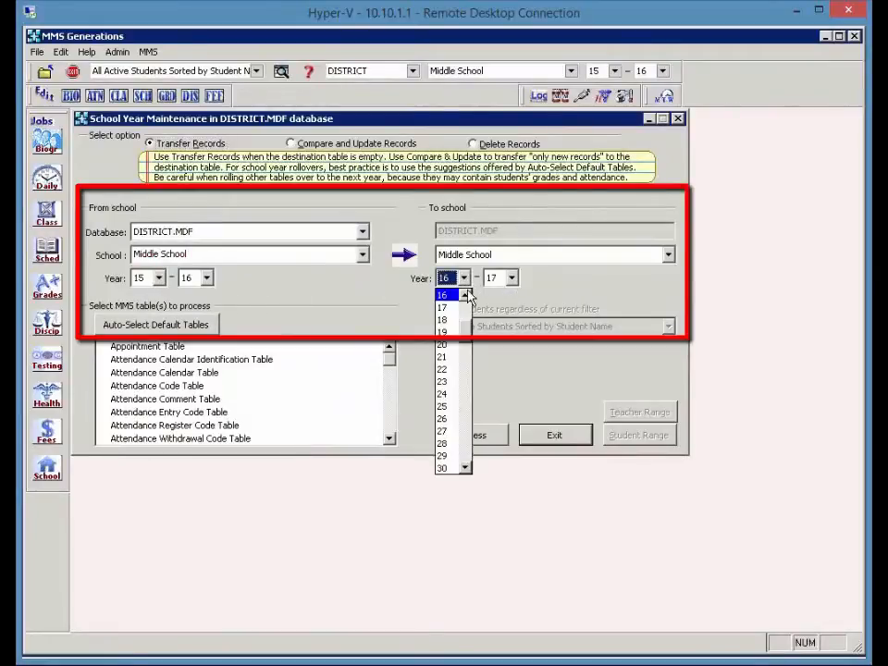
click(462, 265)
click(463, 265)
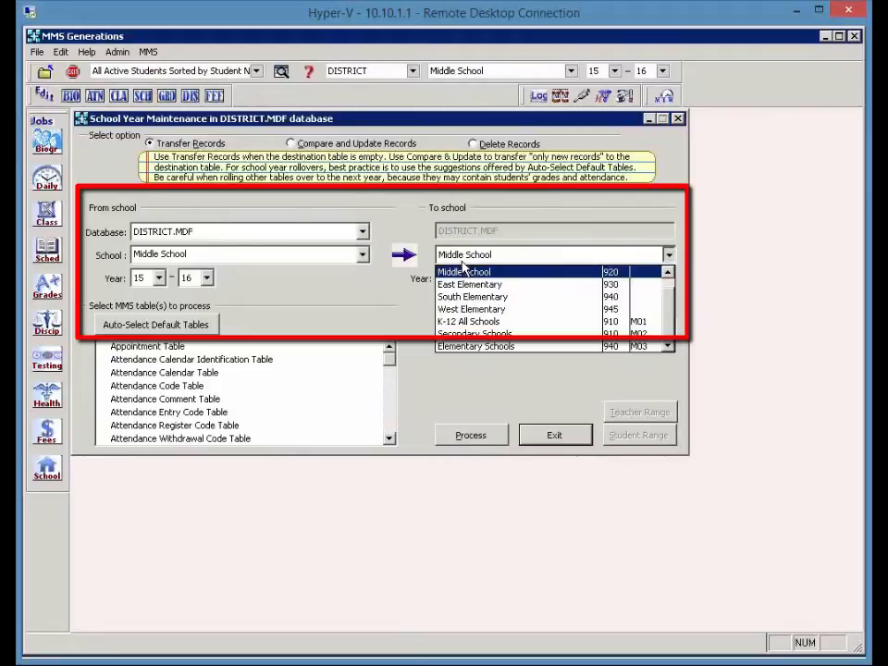
click(466, 297)
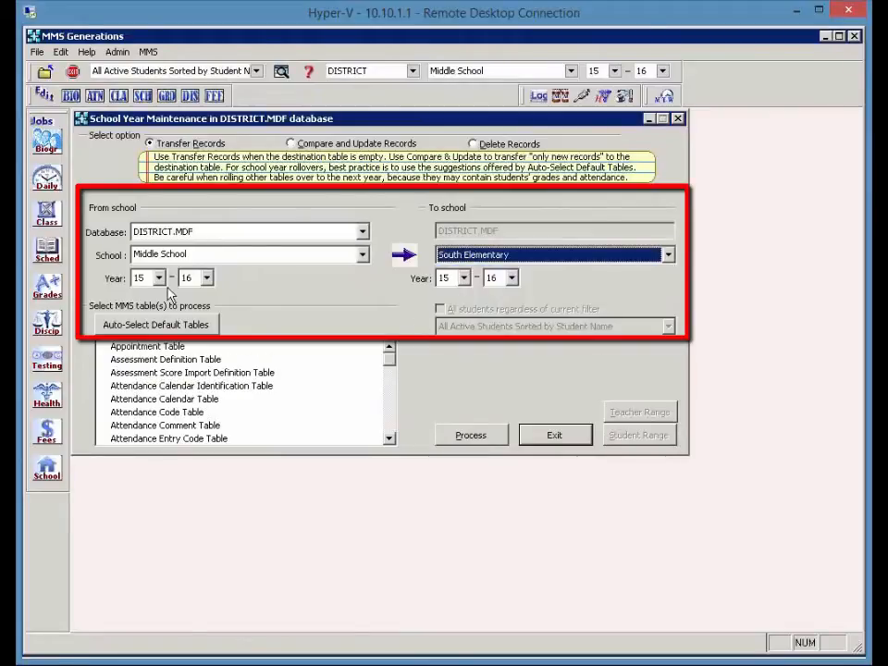
Select the Health-Conditions and Health-Medications tables for the transfer from Middle School to South Elementary
click(189, 399)
key(h)
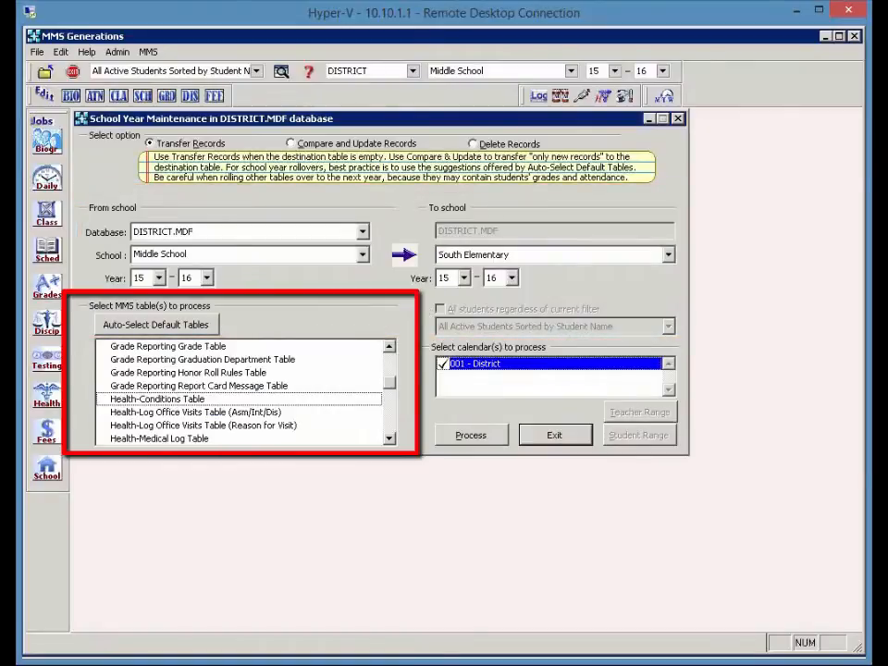
click(173, 403)
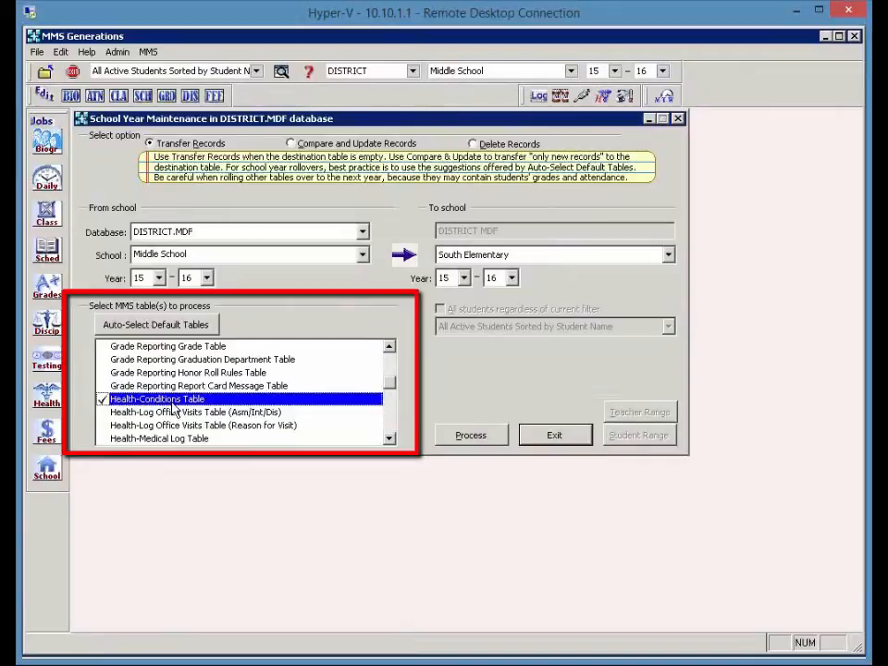
scroll(173, 407, down, 1)
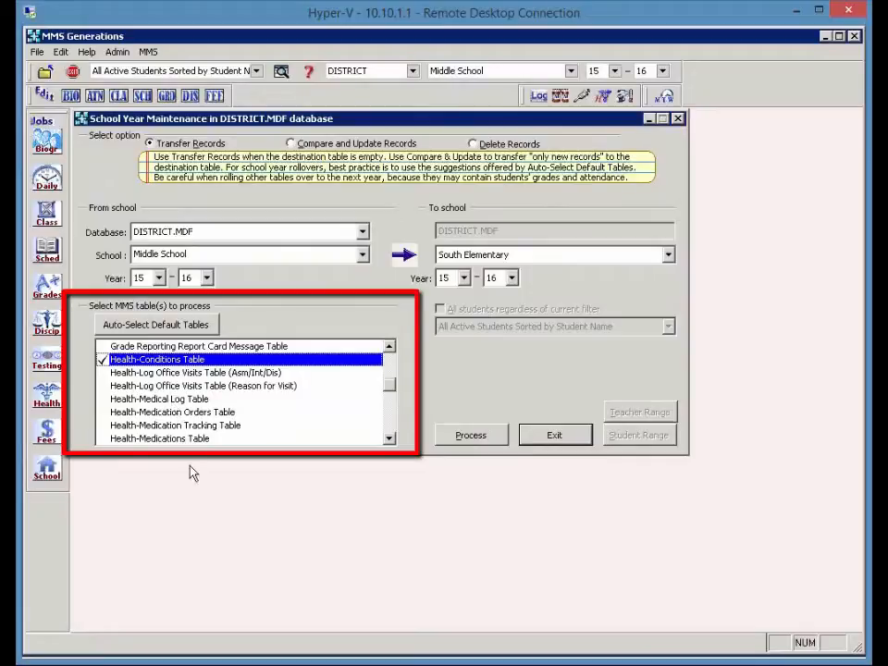
click(182, 440)
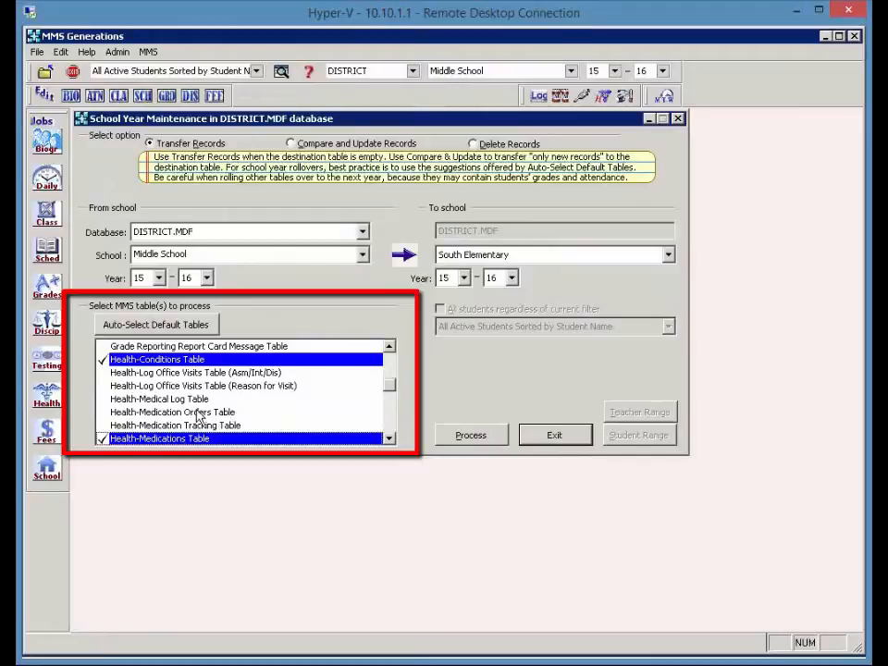
Add the Health-Office Visits Code, Health-Preventative Education and Health-State Immunization Requirements tables to the transfer selection
scroll(197, 417, down, 1)
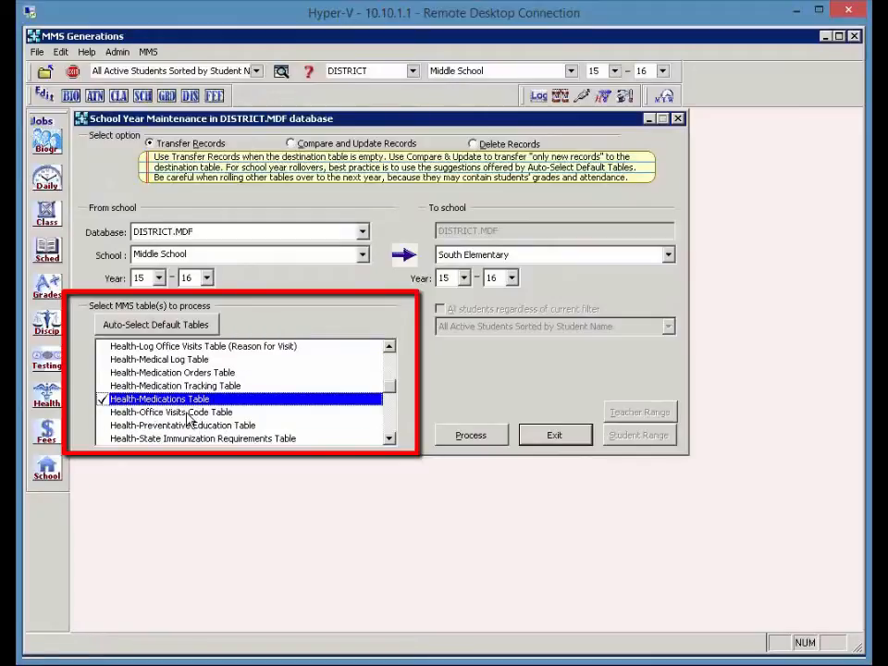
click(189, 414)
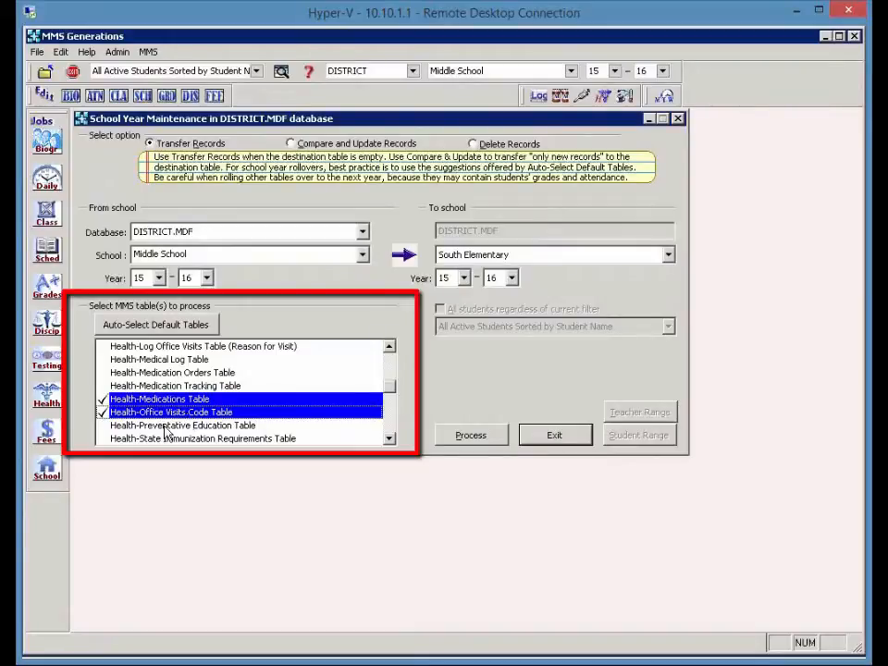
click(166, 427)
click(165, 427)
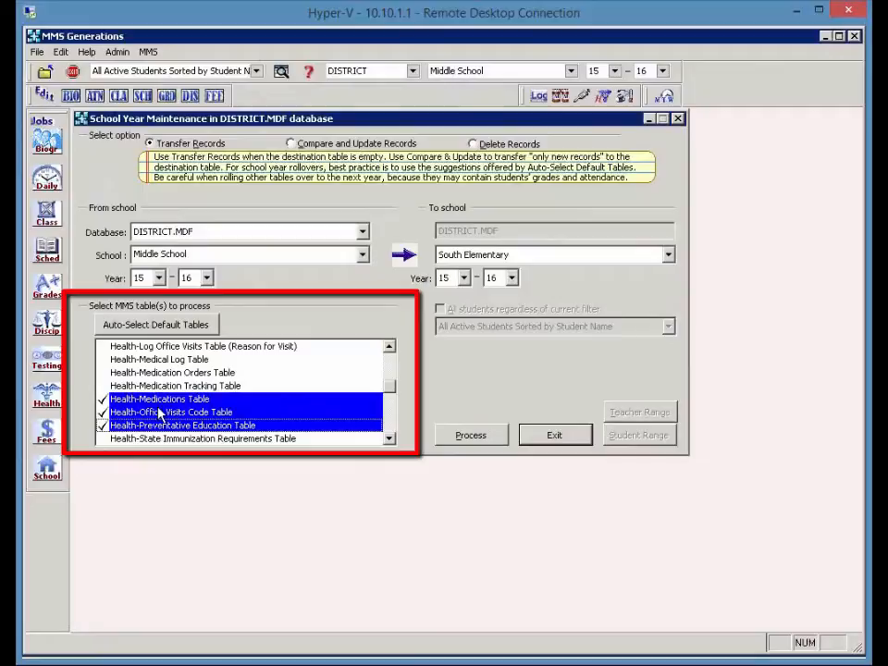
click(137, 438)
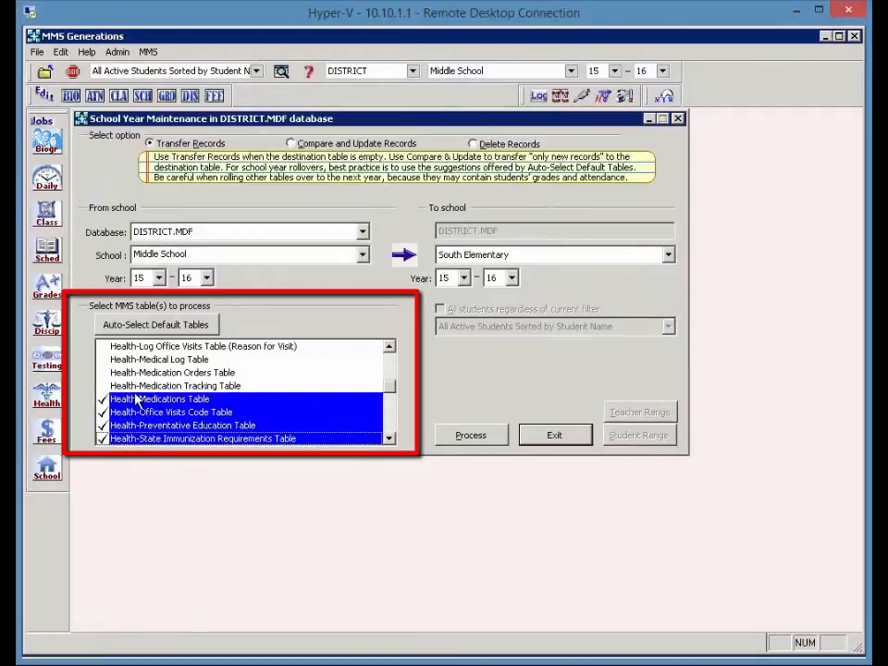
scroll(136, 399, down, 1)
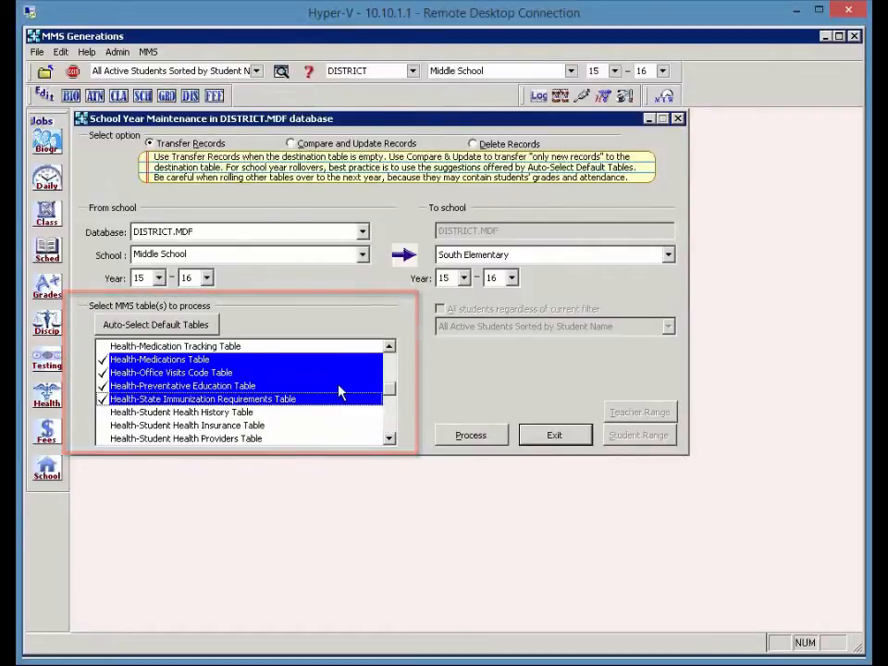
Process and confirm the transfer of the selected health tables to South Elementary, then exit School Year Maintenance
click(454, 437)
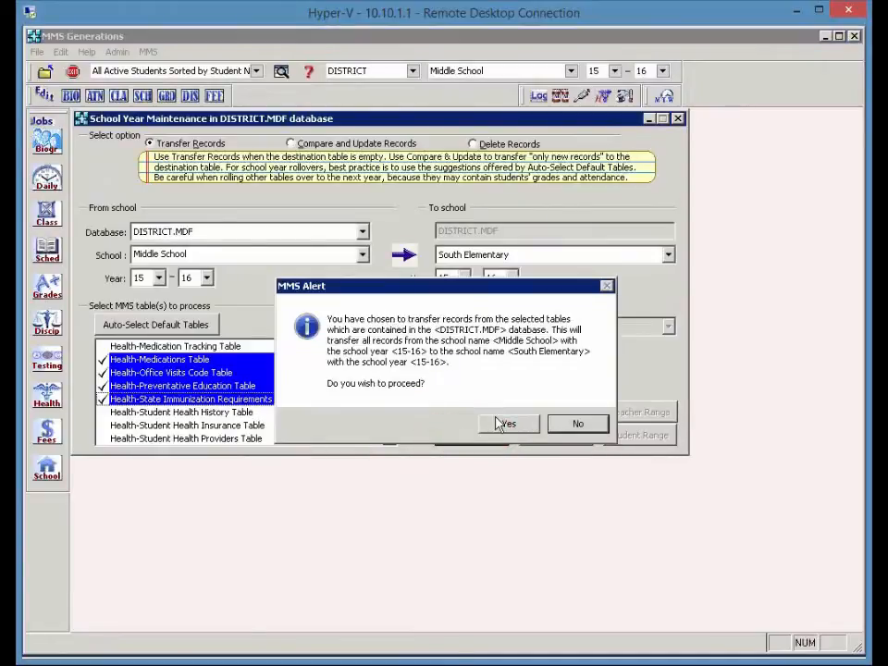
click(500, 424)
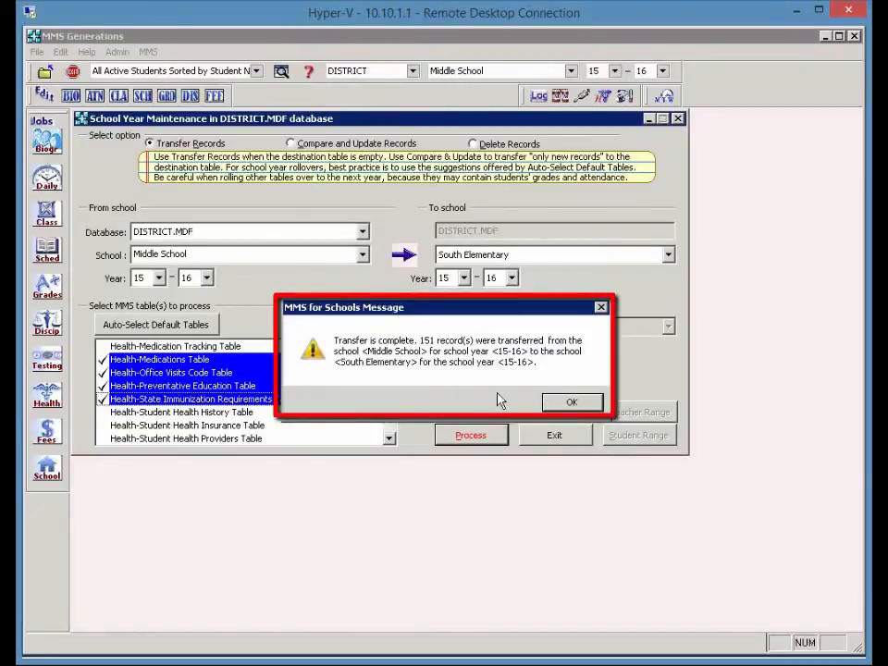
click(567, 404)
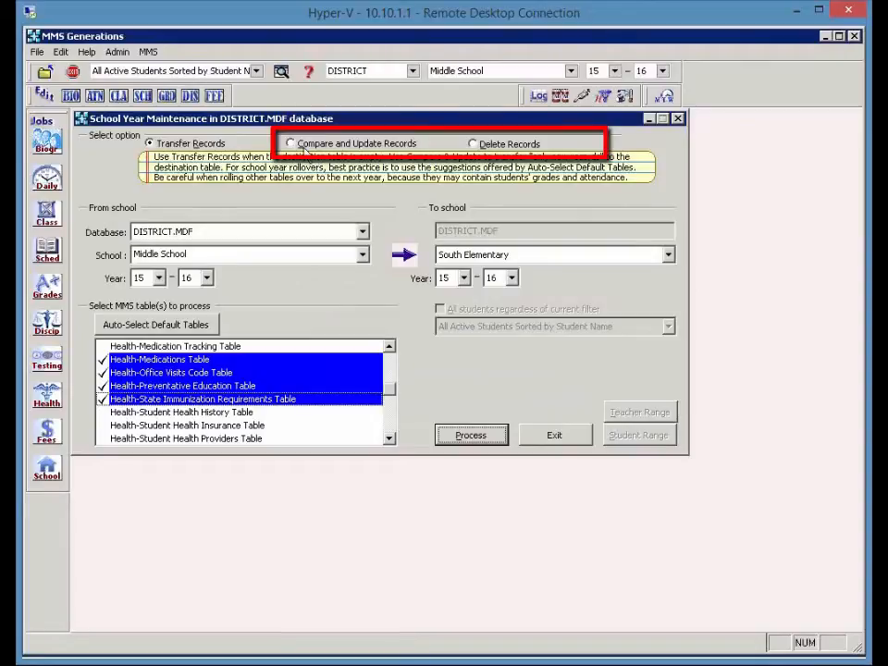
click(536, 444)
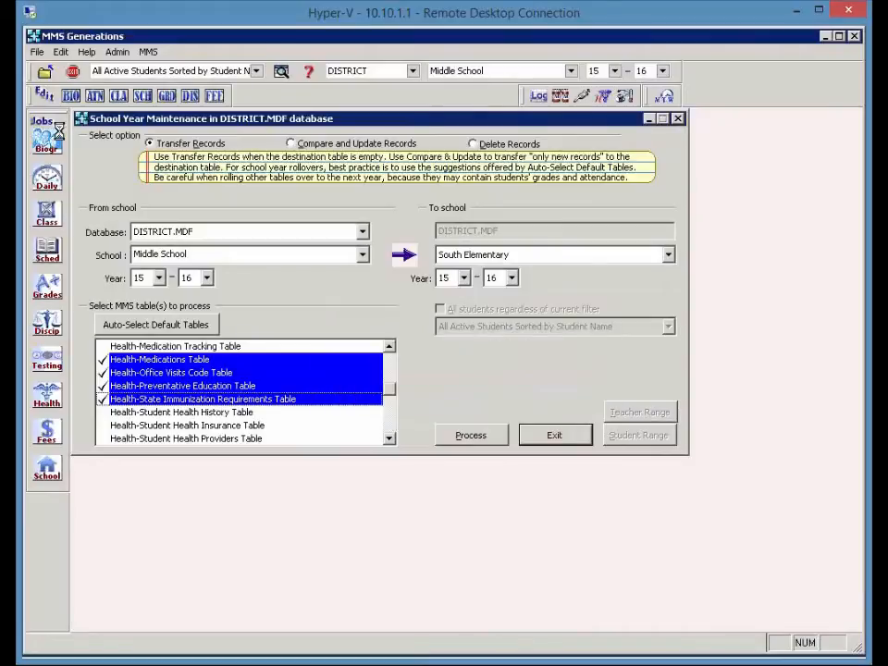
Open the editable medications list in Medications Management for High School
drag(195, 120, 150, 125)
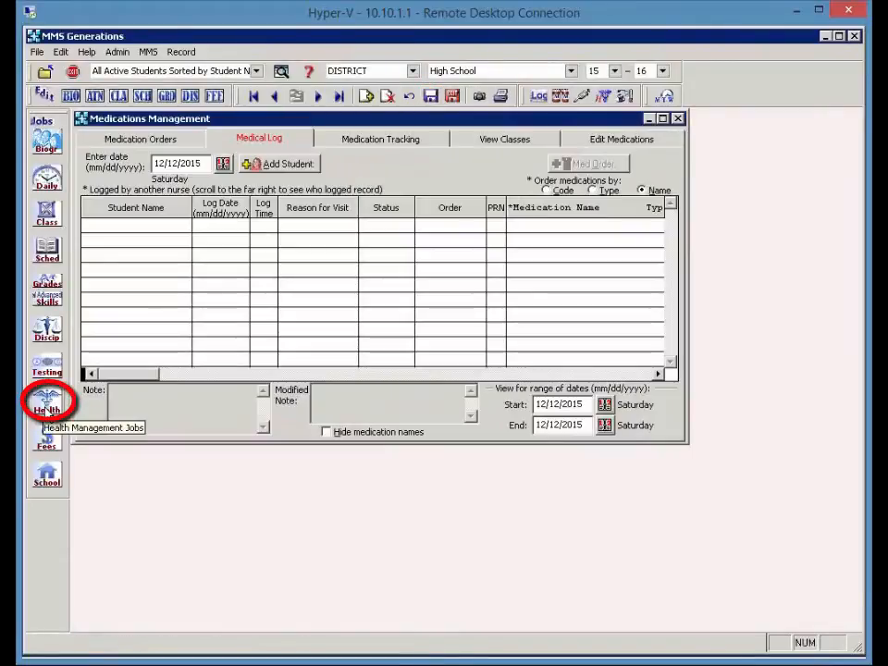
click(50, 413)
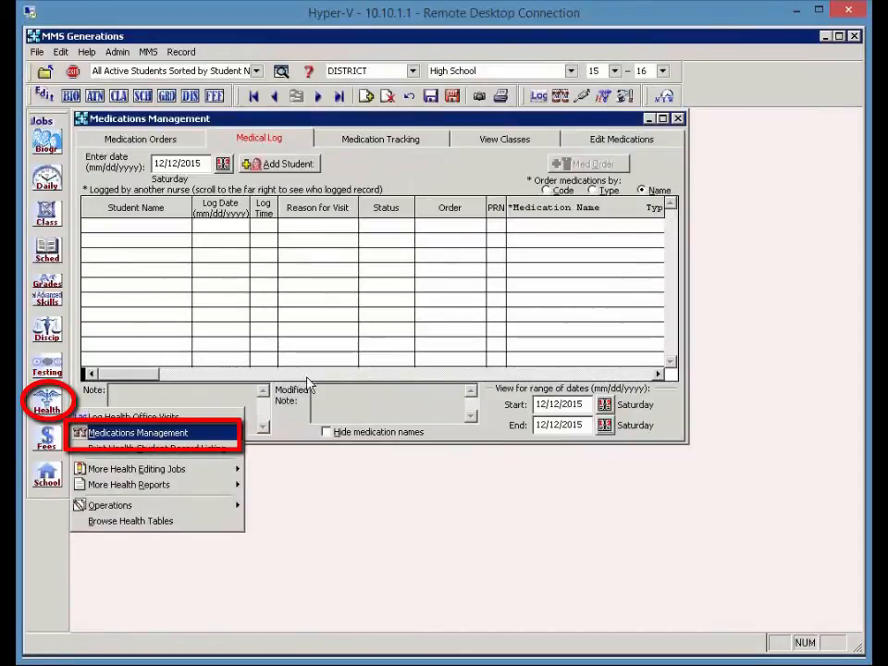
click(747, 146)
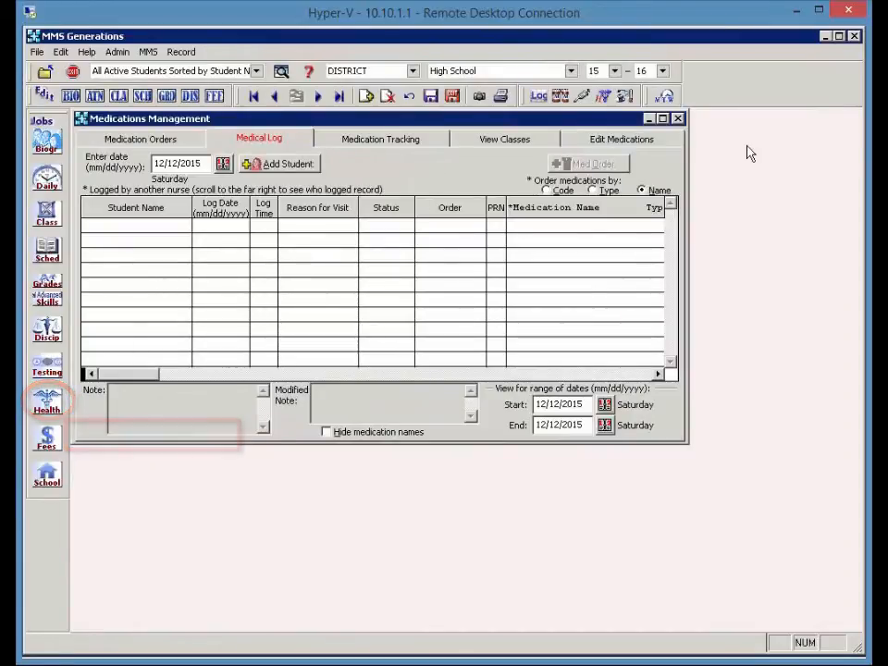
click(651, 143)
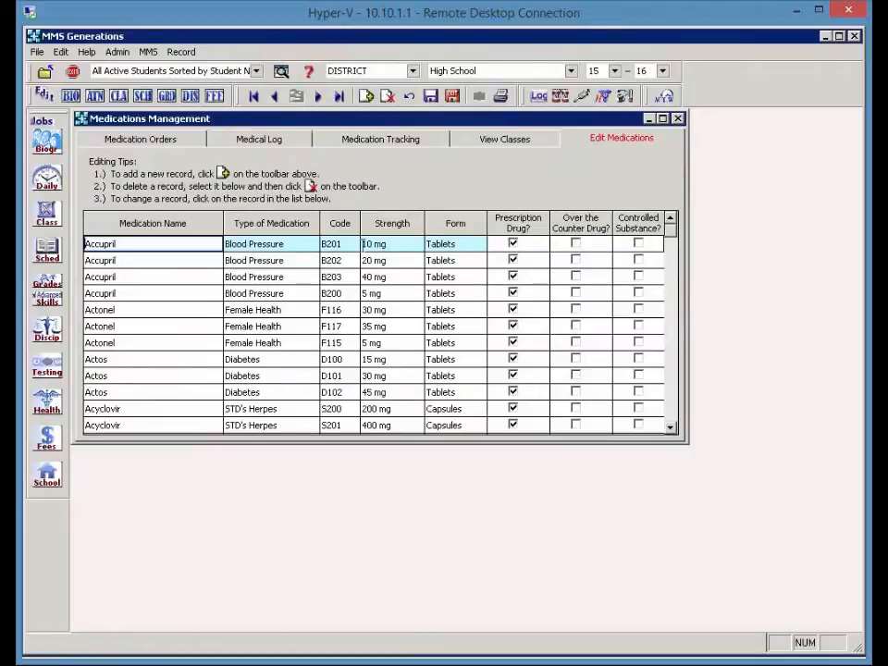
Examine the form and type of medication choices of the Accupril B201 record
click(461, 244)
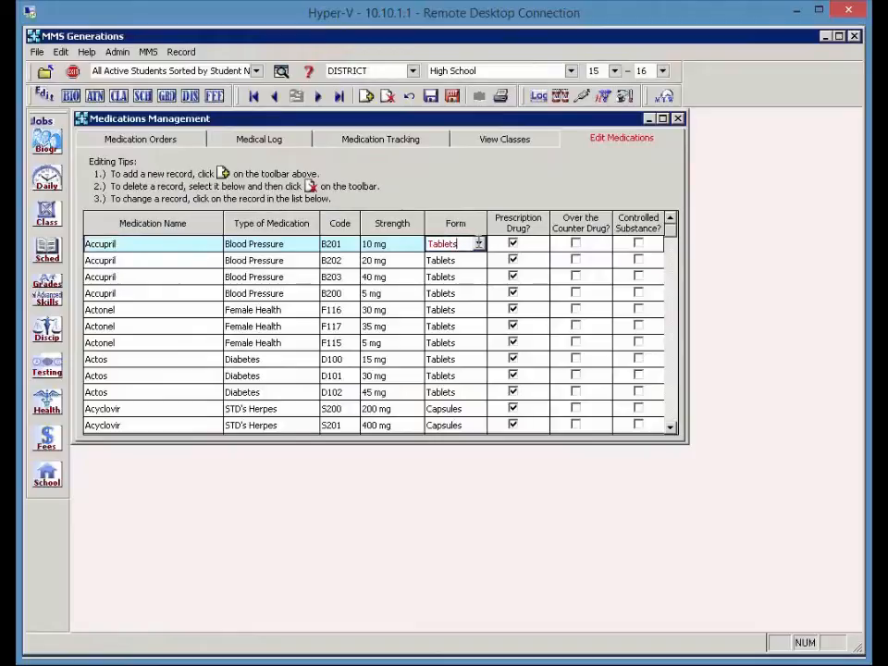
click(478, 244)
click(465, 194)
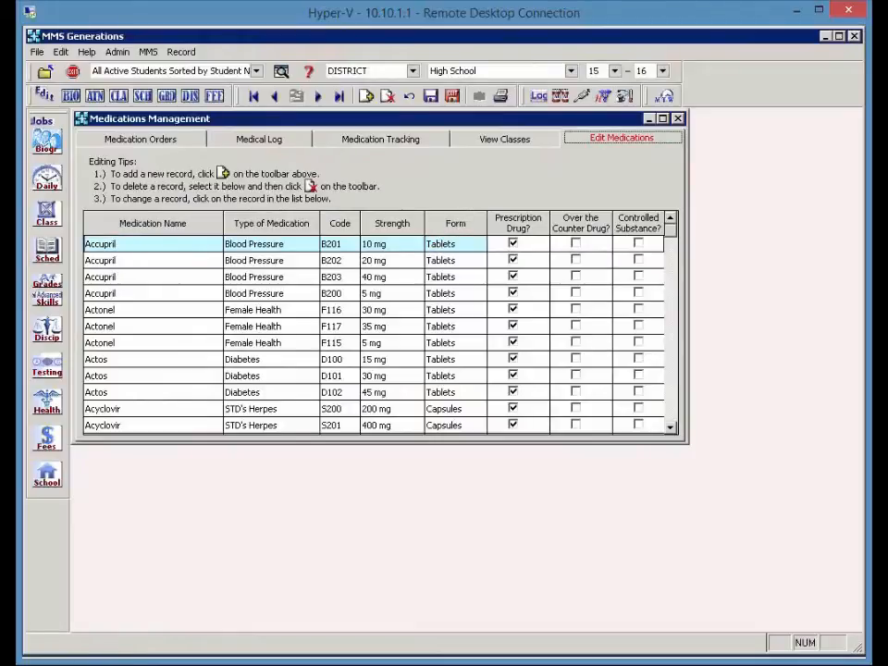
click(308, 246)
click(366, 194)
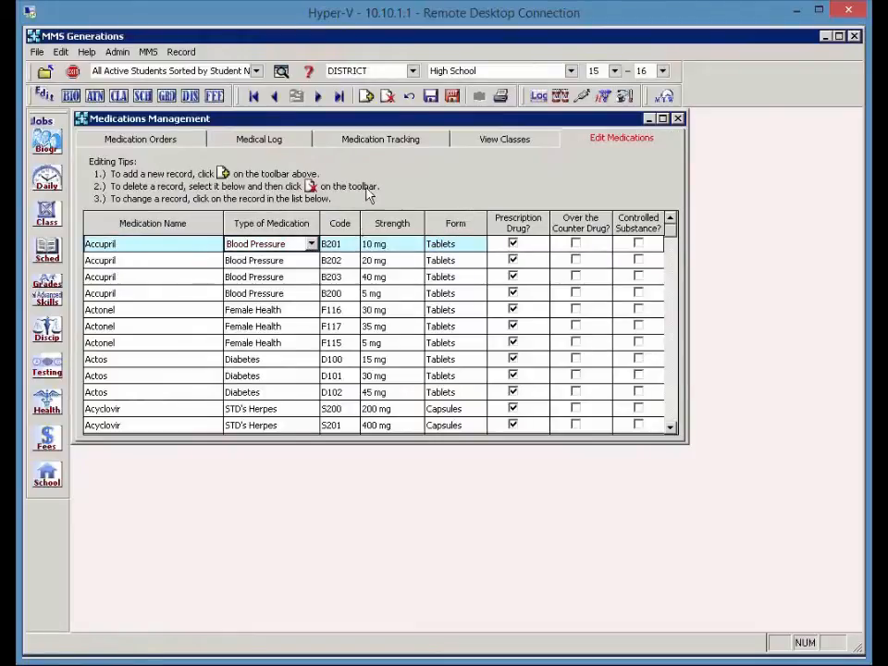
Save and close Medications Management, and open the Valid Data Selection Table Editor
click(118, 53)
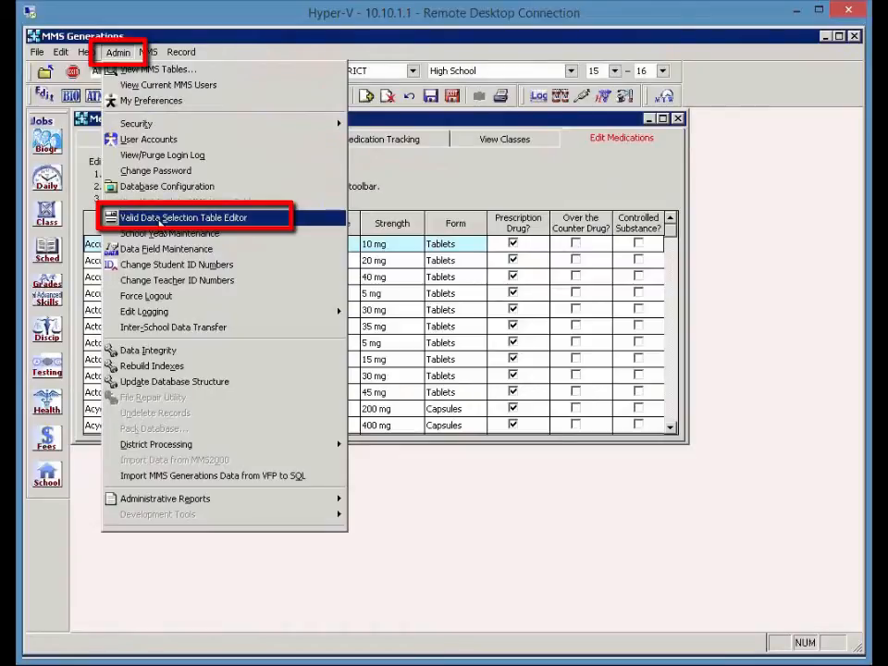
click(405, 174)
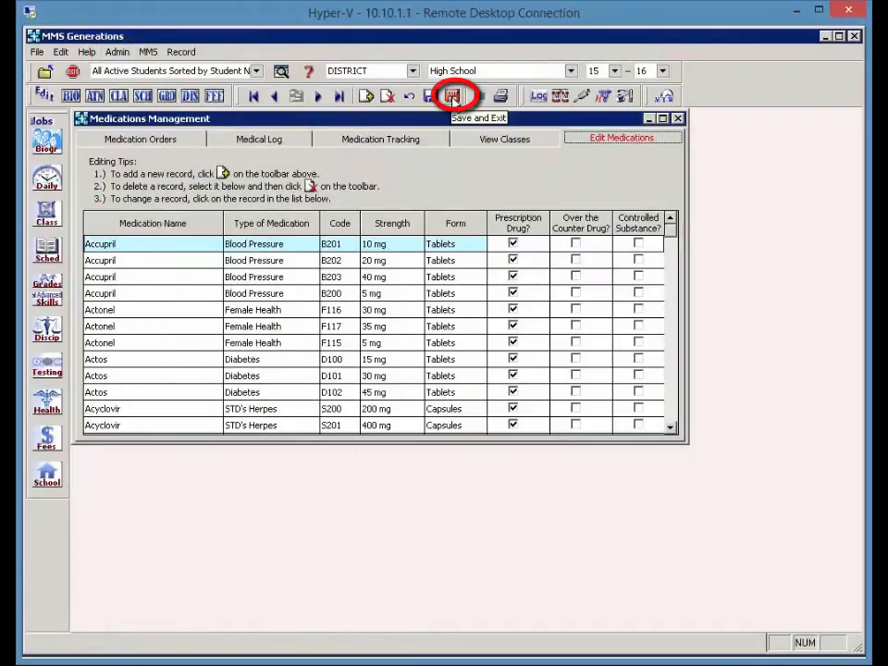
click(452, 95)
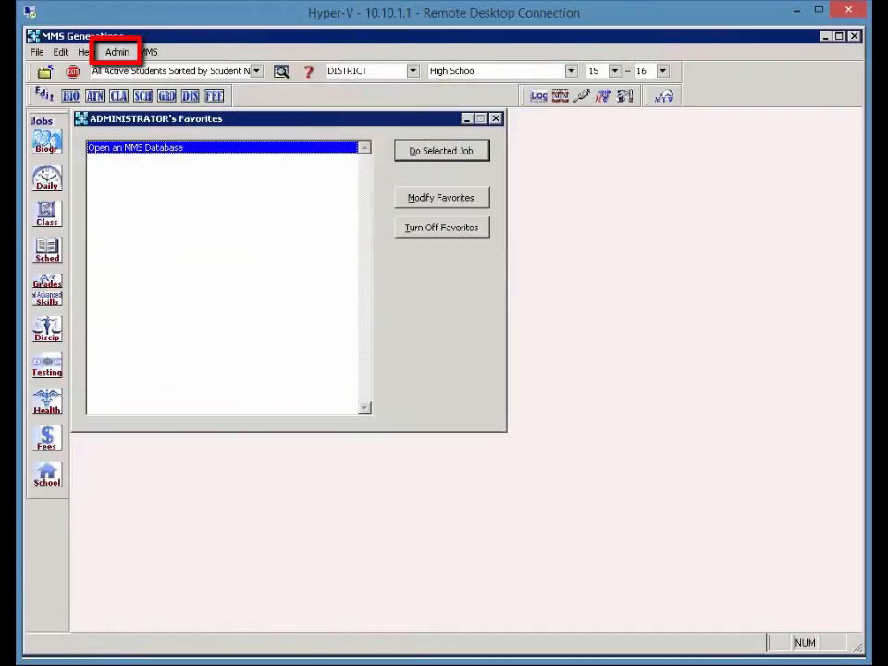
click(118, 52)
click(170, 219)
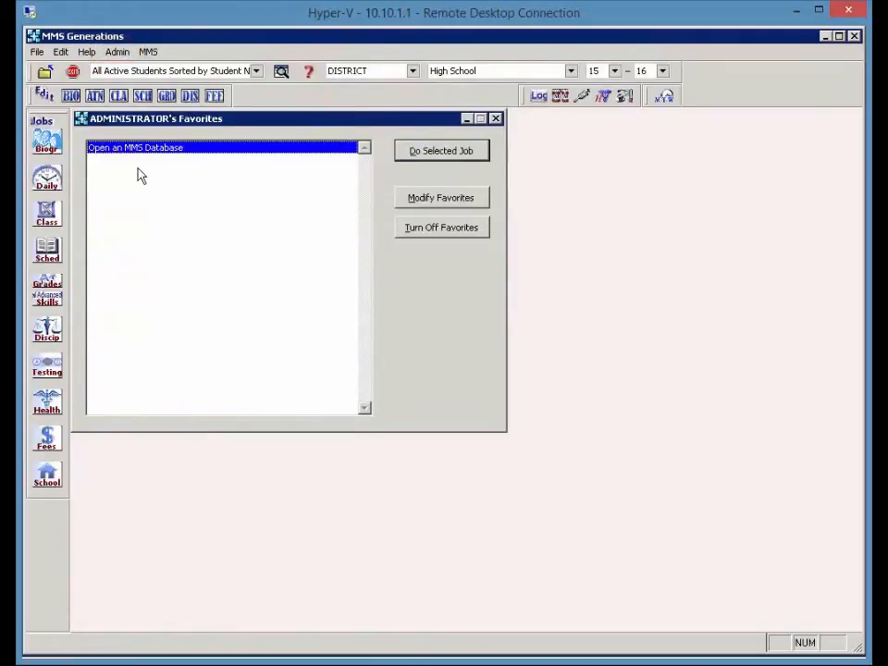
Choose the MED Health-Medications Table and display the valid entries of its MED_FORM and MED_TYPE fields
click(141, 181)
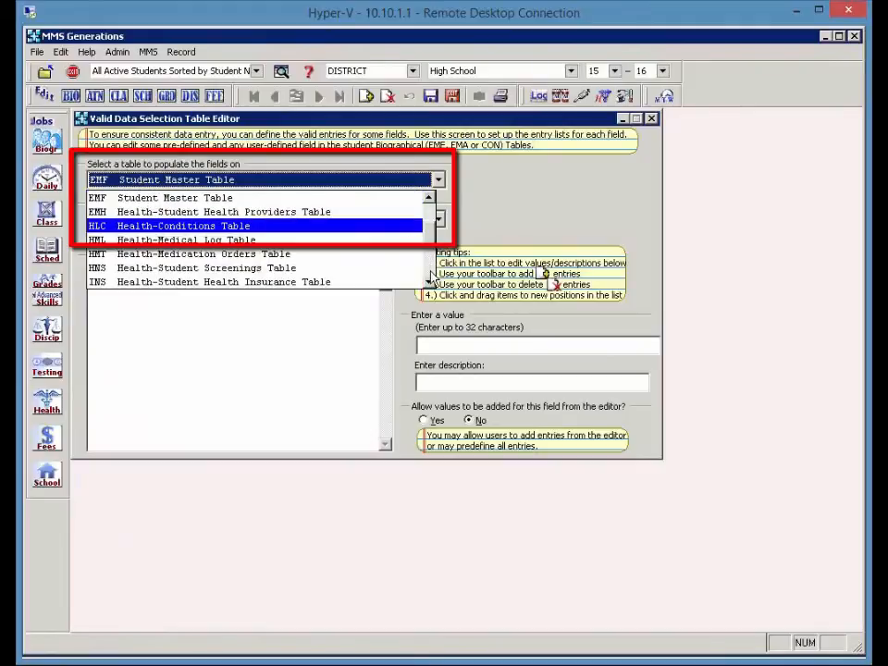
click(431, 271)
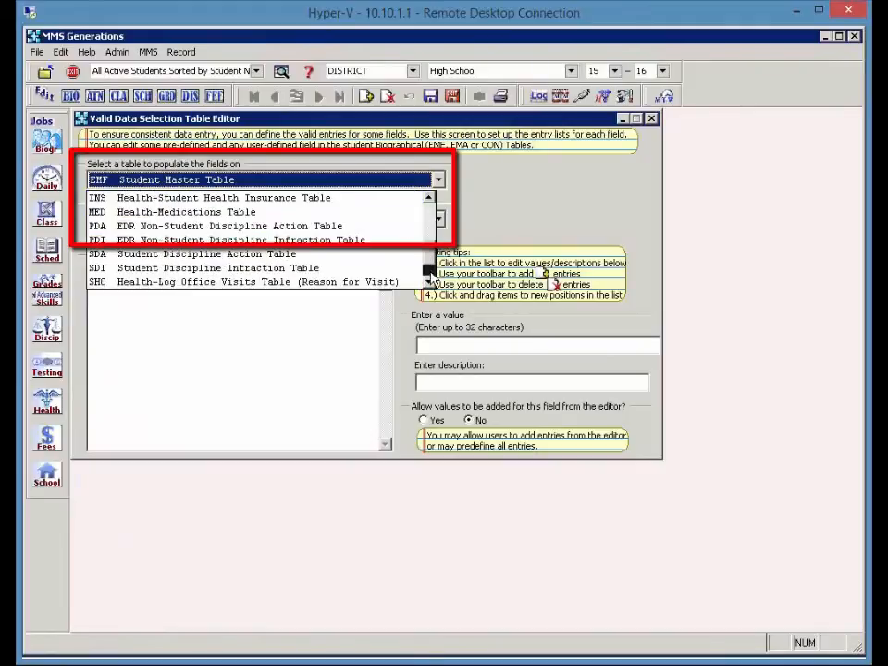
click(273, 213)
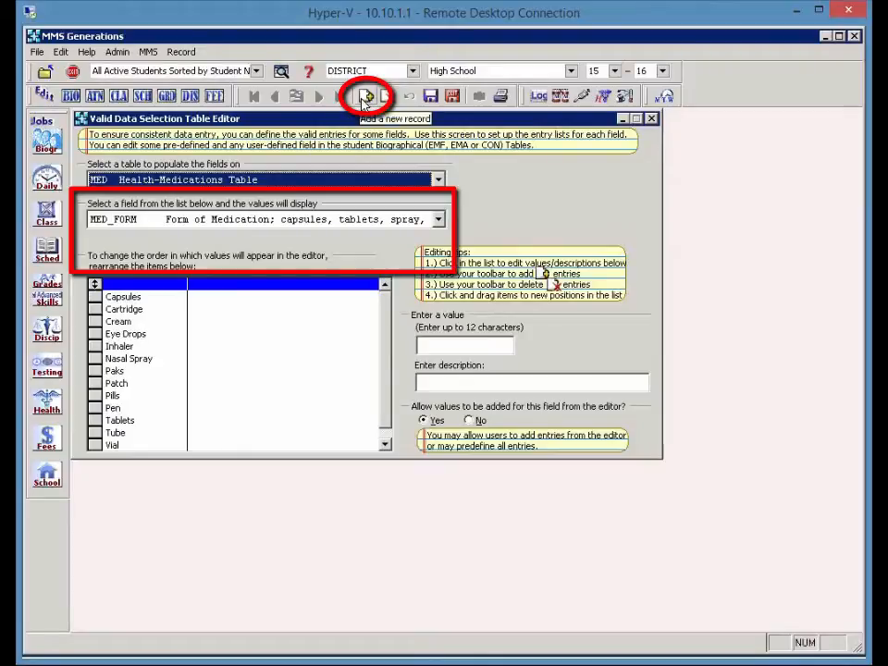
click(151, 221)
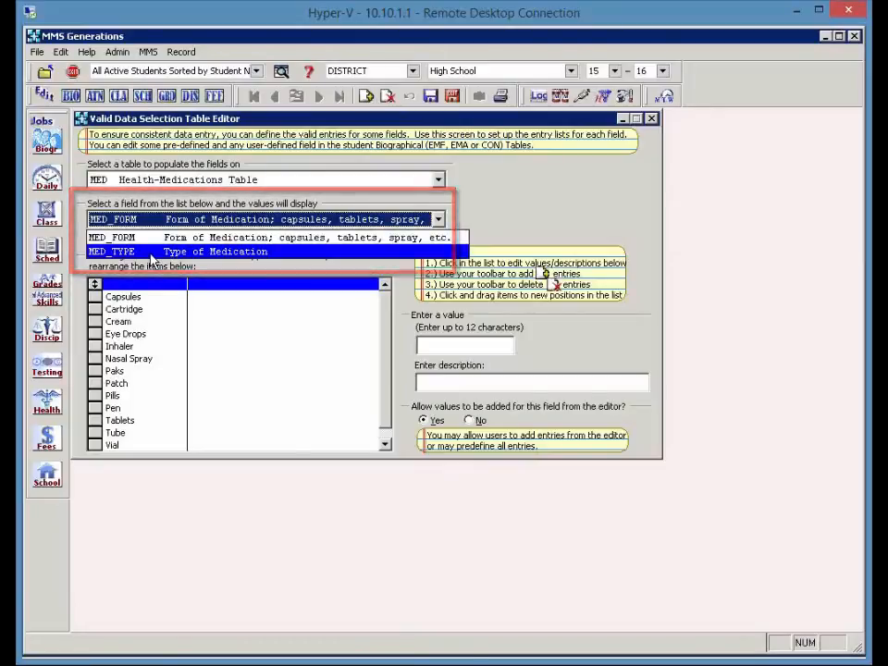
click(153, 252)
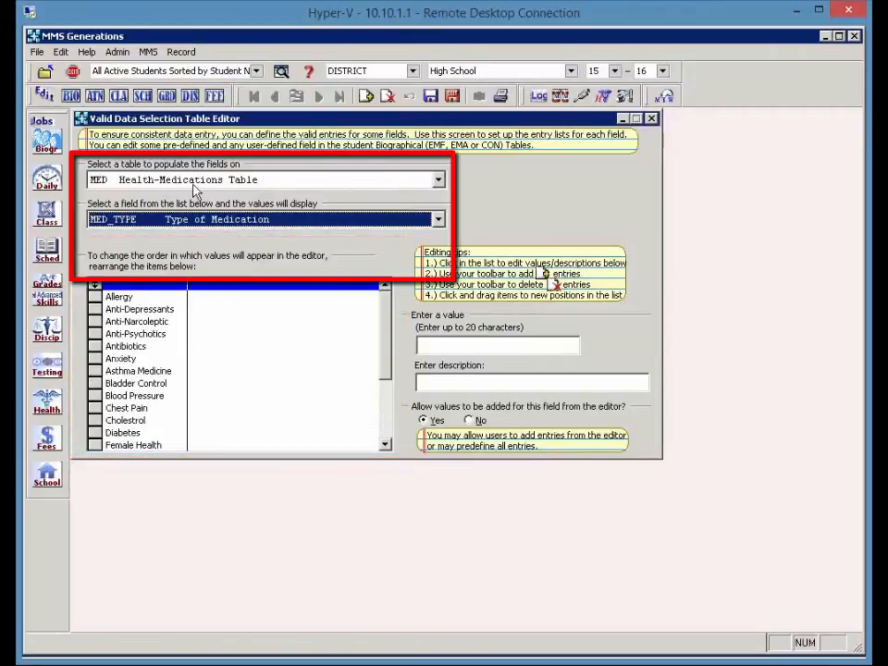
Choose the SHC Health-Log Office Visits Table (Reason for Visit) and display its LOCATION and TIMEPERIOD entries
click(199, 179)
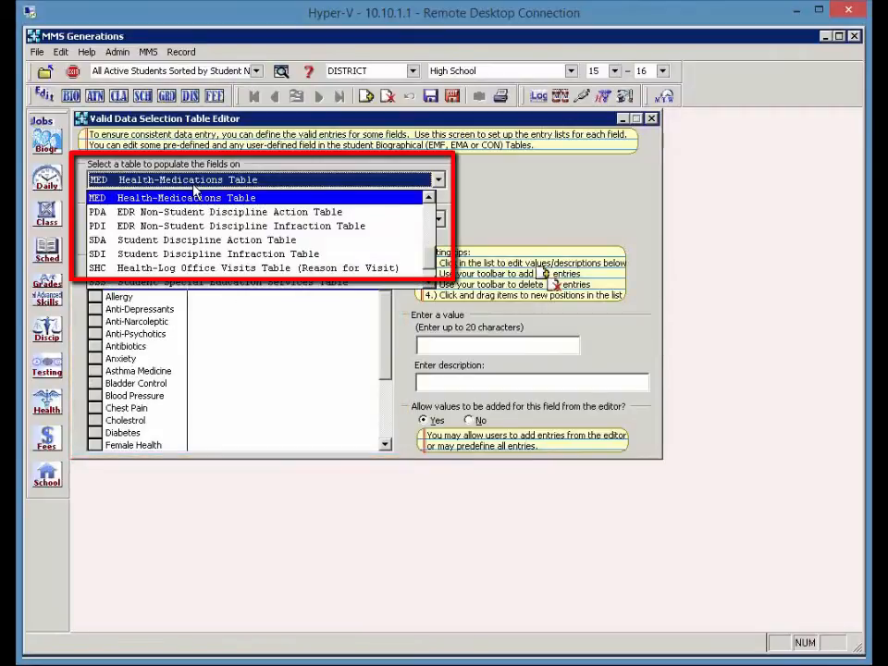
click(296, 268)
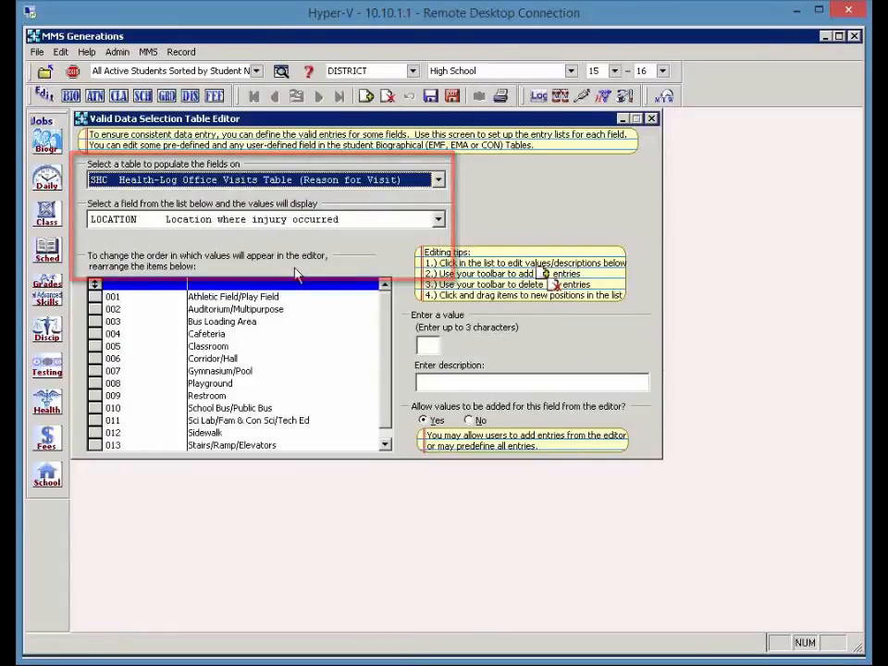
click(210, 222)
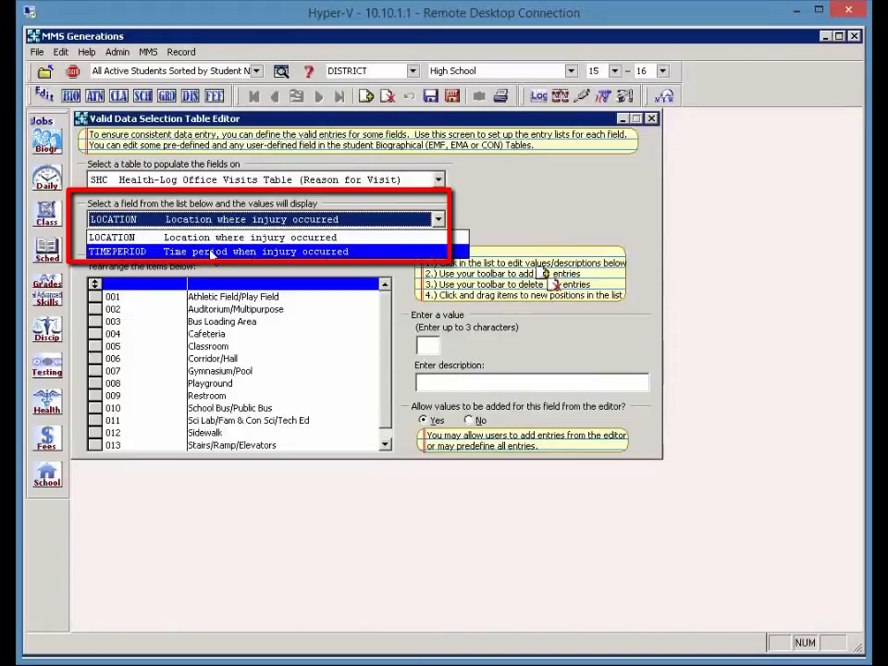
click(212, 252)
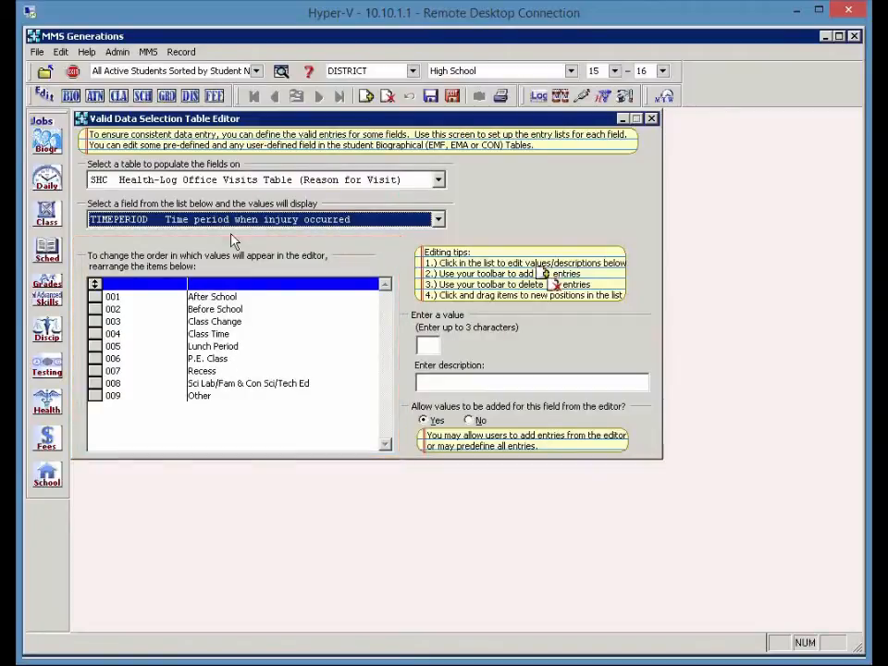
Choose the HLC Health-Conditions Table to display the valid entries of its HLC_SUBCAT field
click(200, 182)
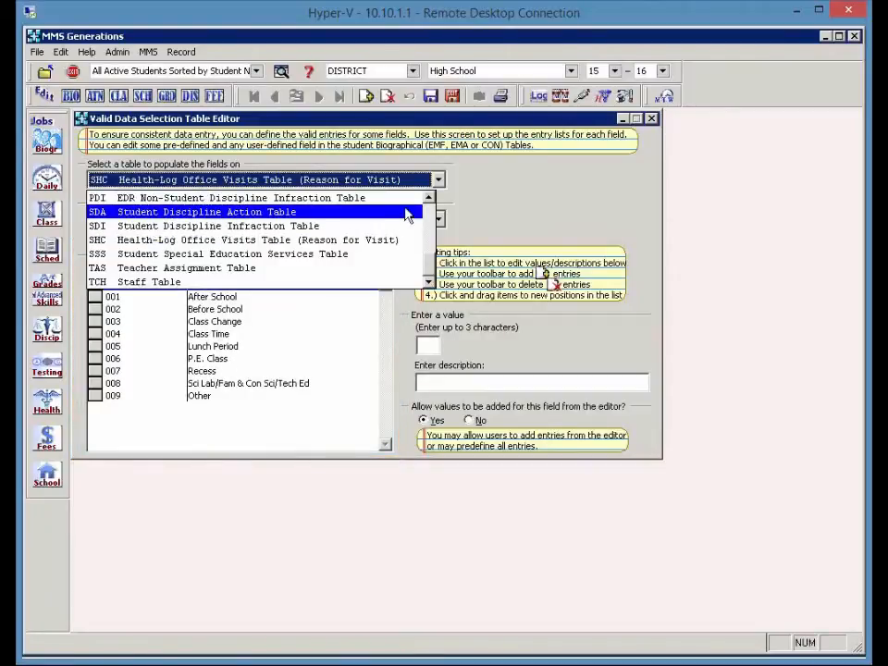
scroll(435, 217, up, 2)
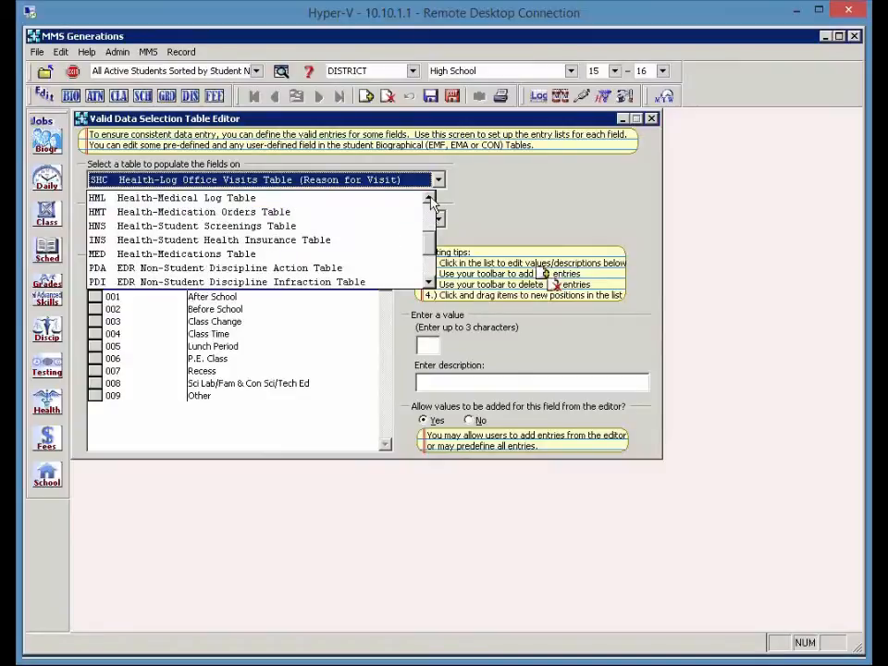
click(428, 197)
click(428, 198)
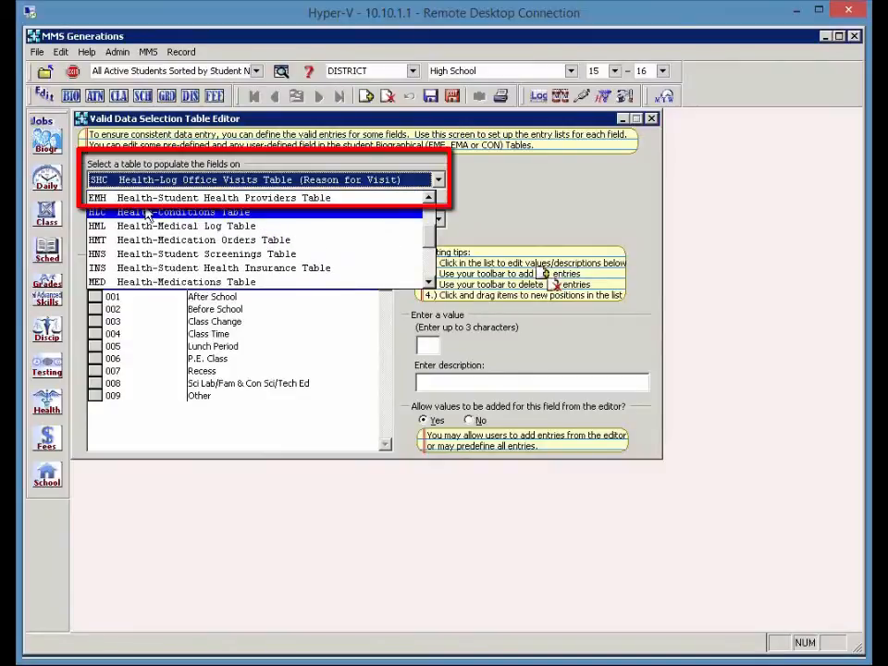
click(147, 212)
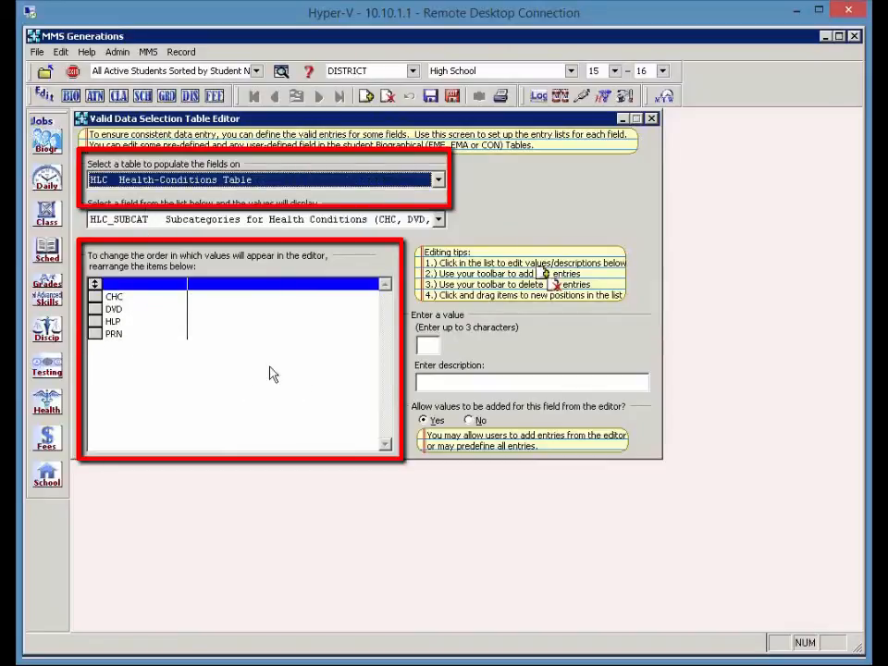
Enter "Chronic Health Condition" as the description of the CHC subcategory entry
click(222, 298)
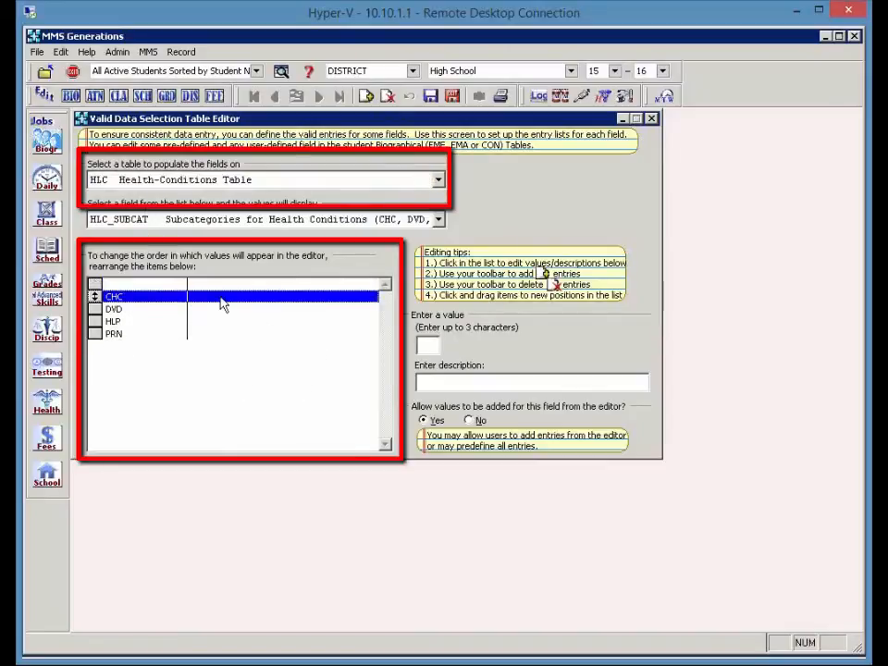
click(438, 380)
text(Chron)
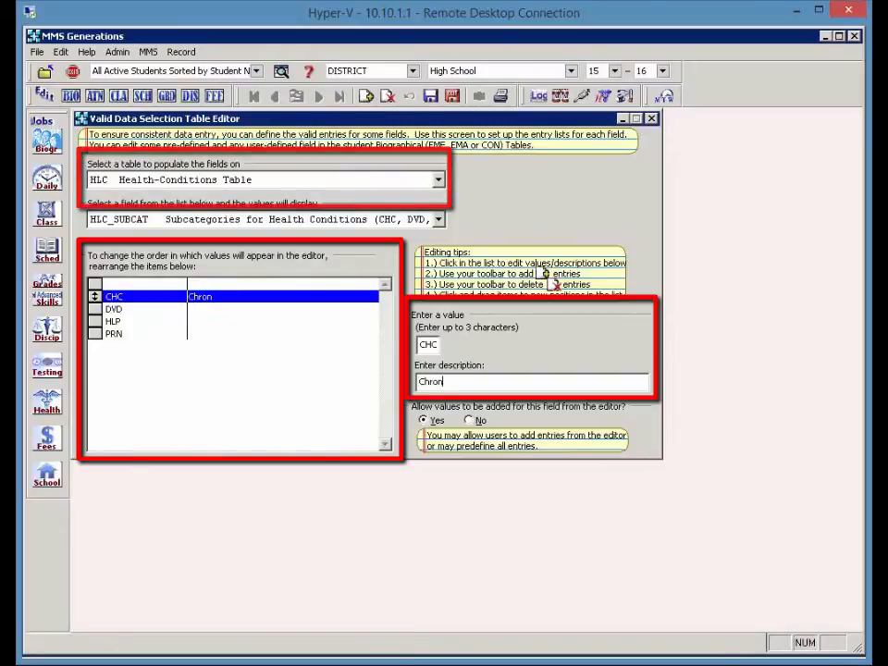
text(ic Heal)
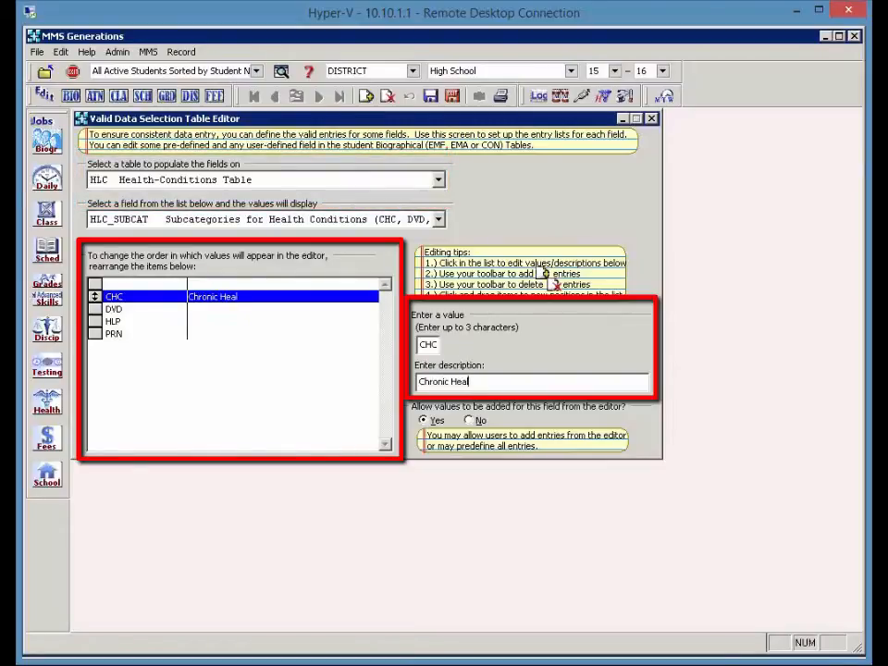
text(th Condition)
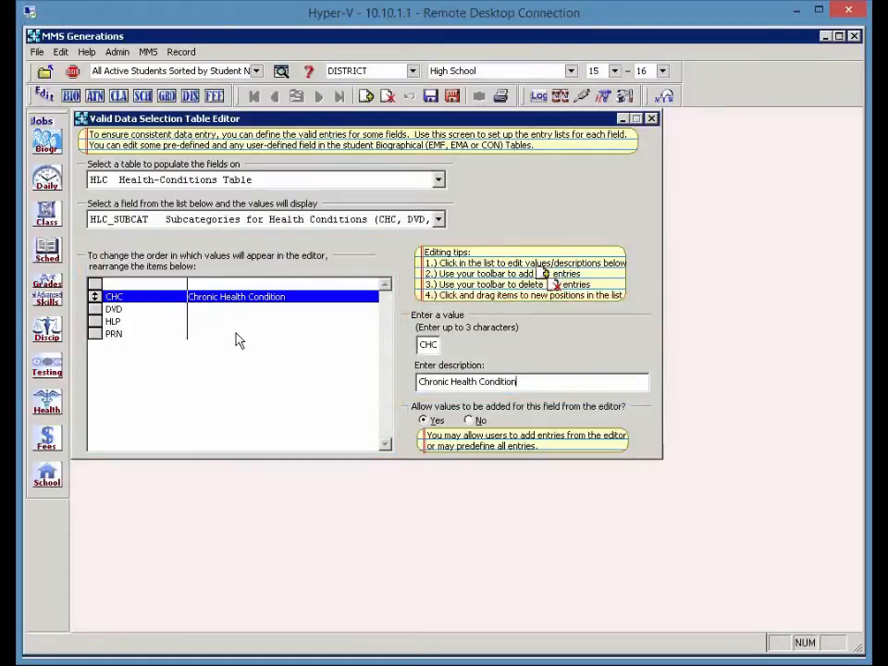
Choose the HML Health-Medical Log Table, display its REASON entries and list its selectable fields
click(184, 221)
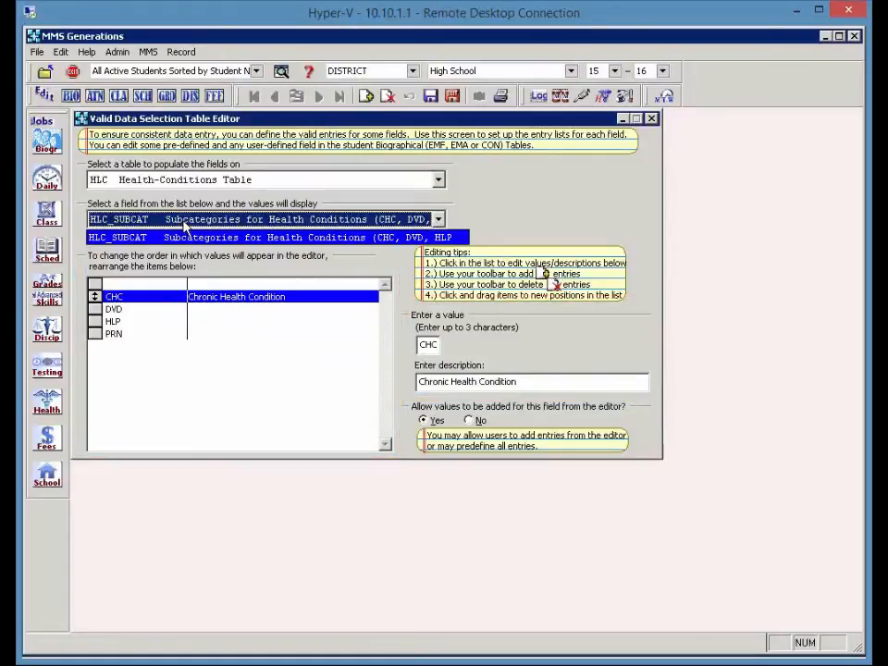
click(177, 181)
click(176, 181)
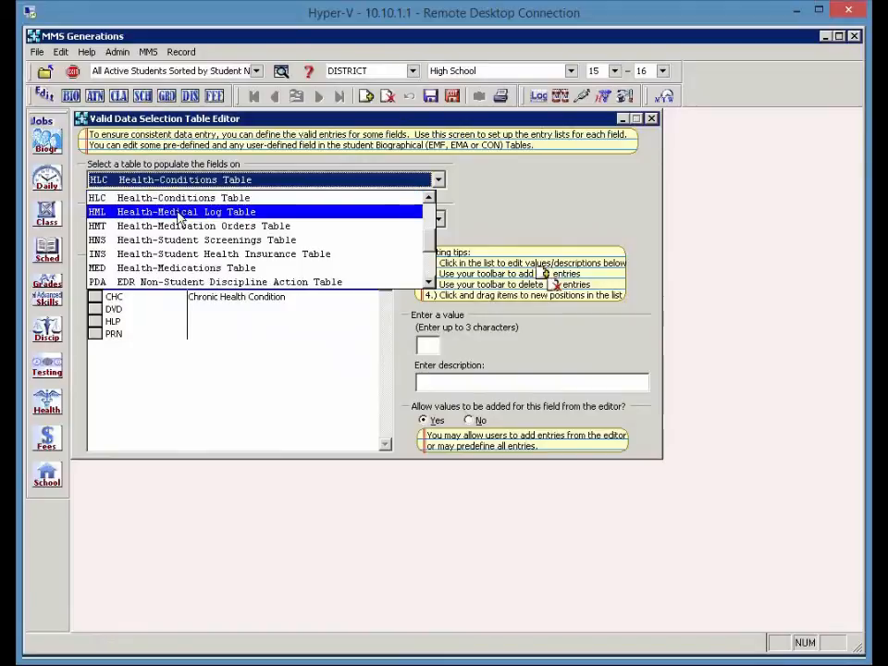
click(181, 214)
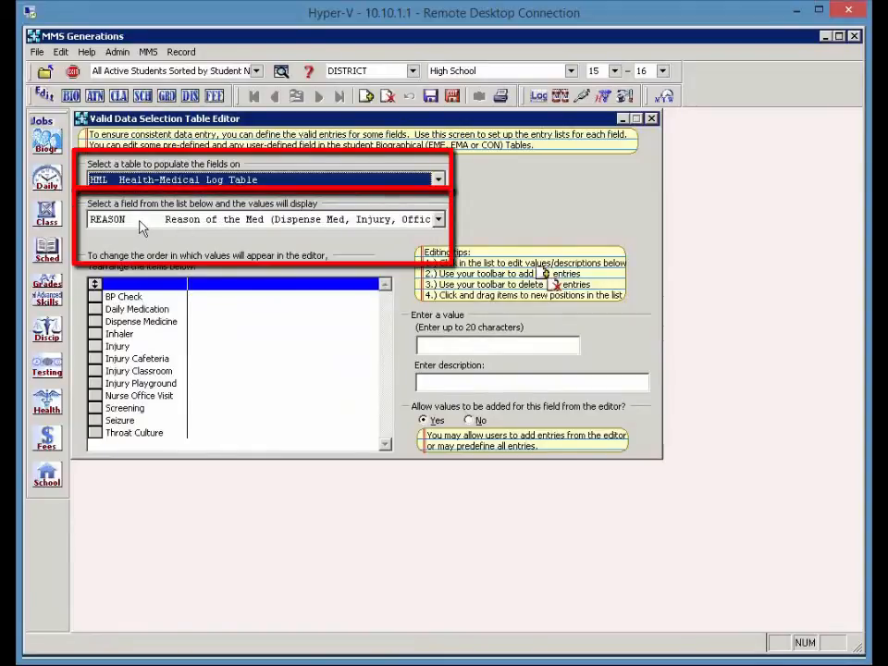
click(146, 227)
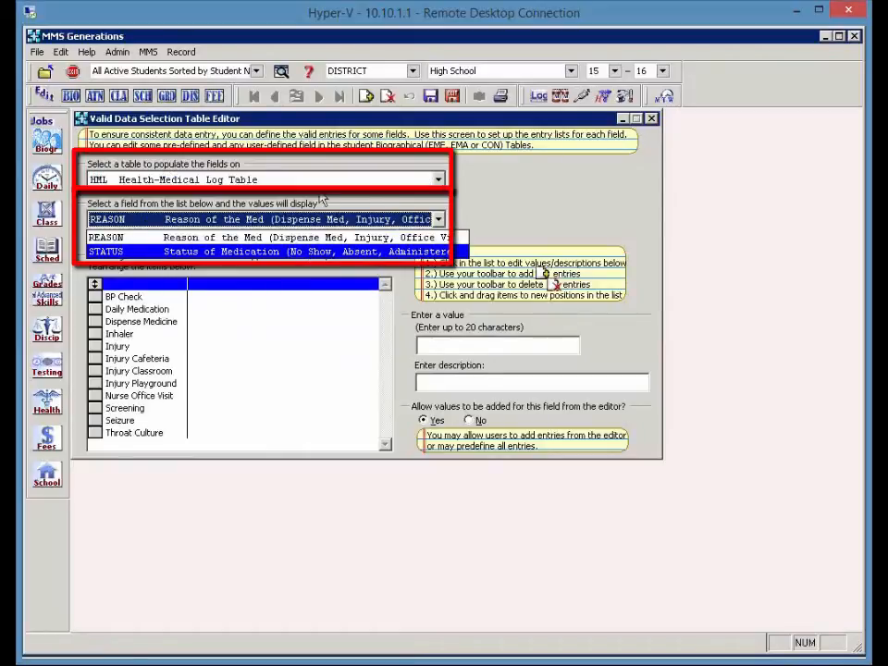
Choose the HMT Health-Medication Orders Table and display the valid entries of its FREQUENCY field
click(254, 183)
click(253, 183)
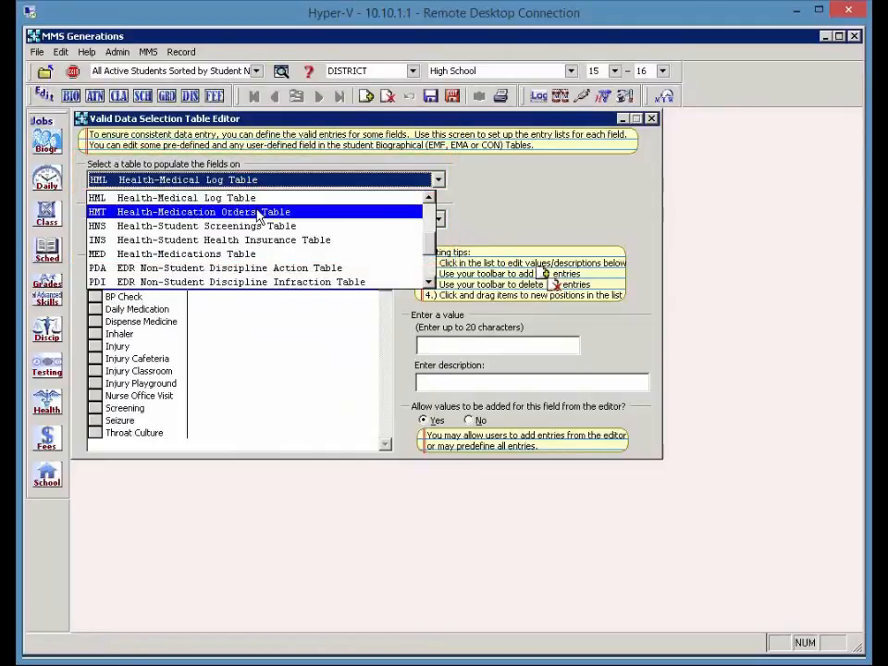
click(259, 213)
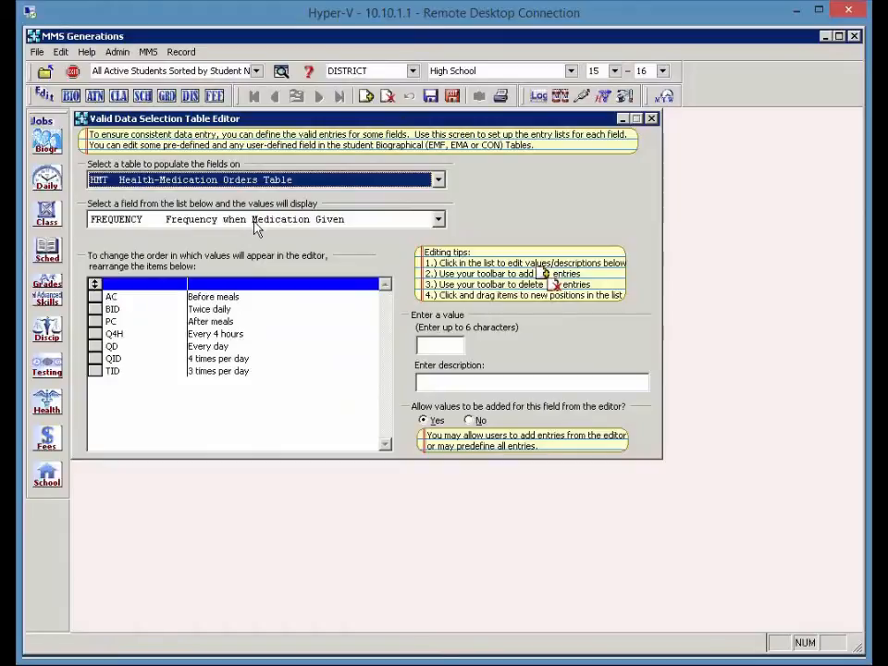
click(255, 221)
click(254, 235)
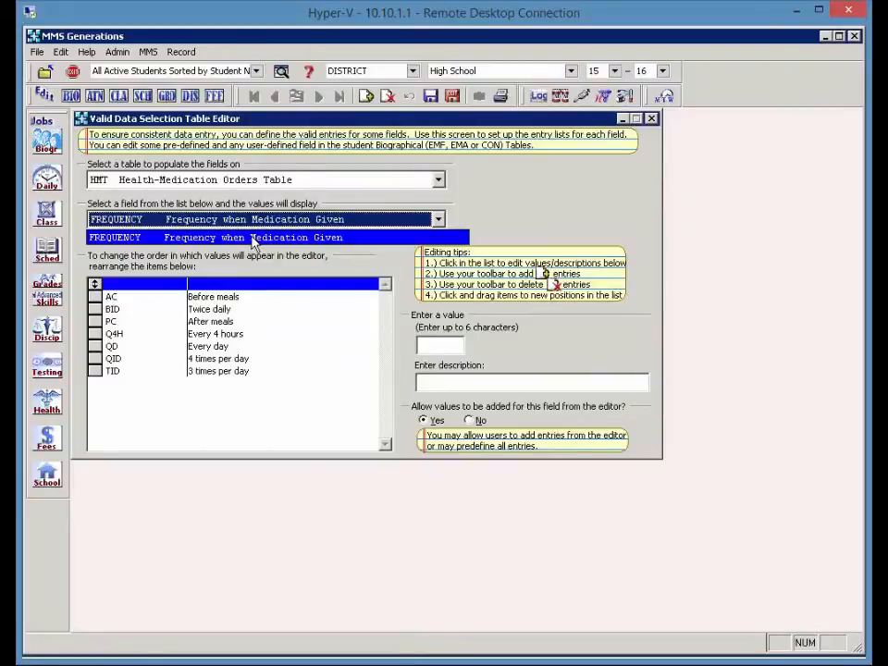
Save and close the Valid Data Selection Table Editor, and open the code editing page of Log Health Office Visits
click(454, 100)
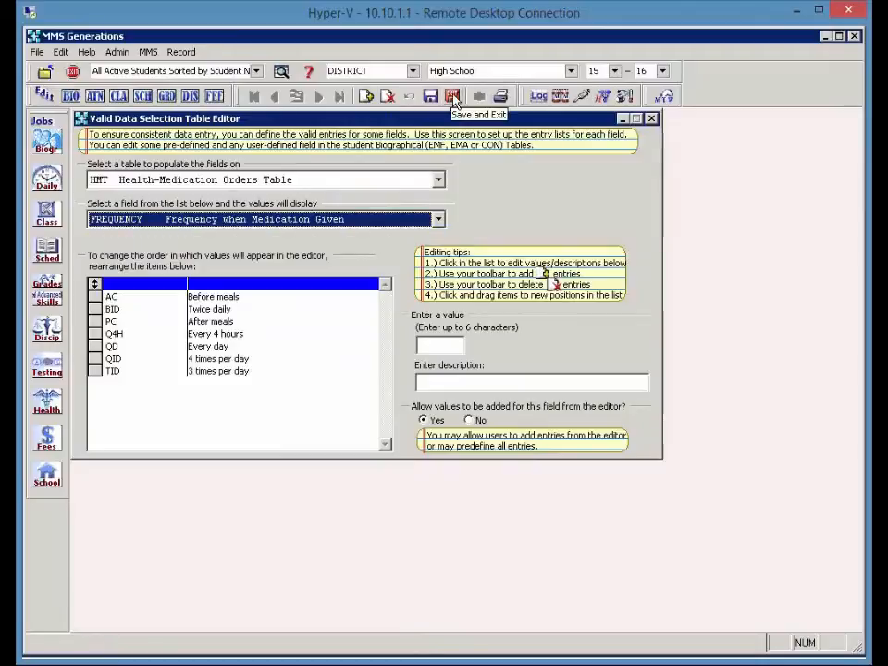
click(453, 97)
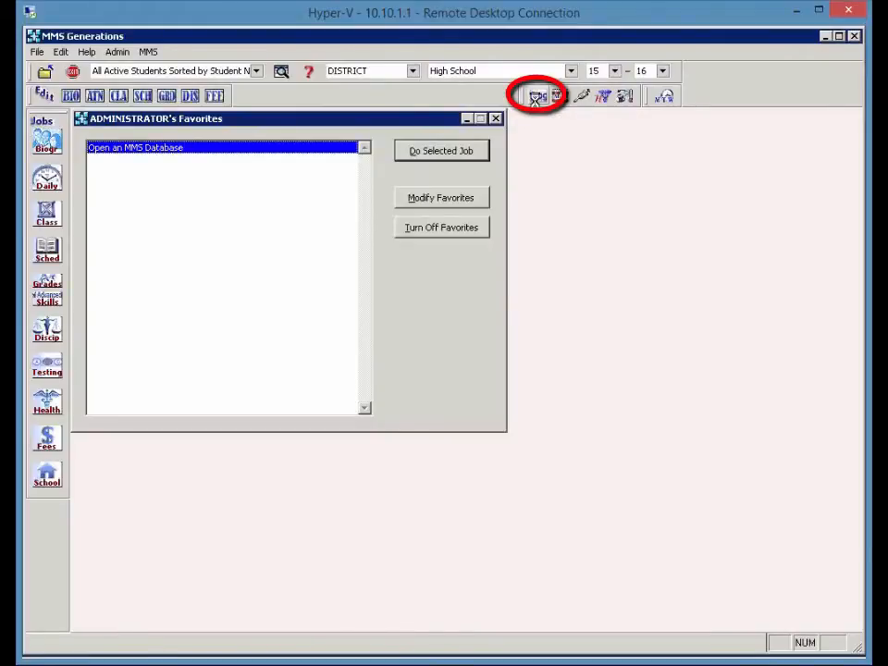
click(48, 407)
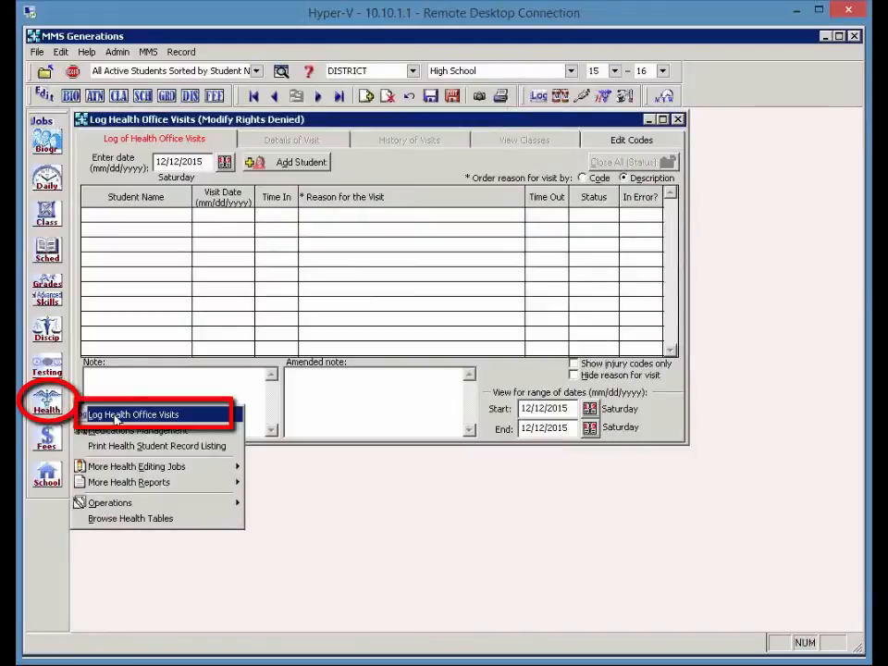
click(398, 172)
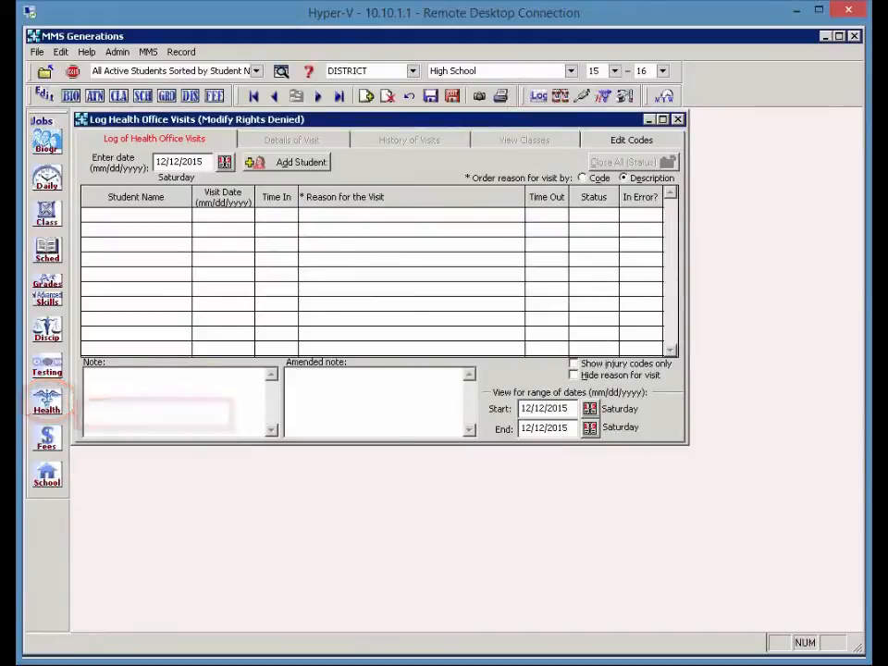
click(610, 144)
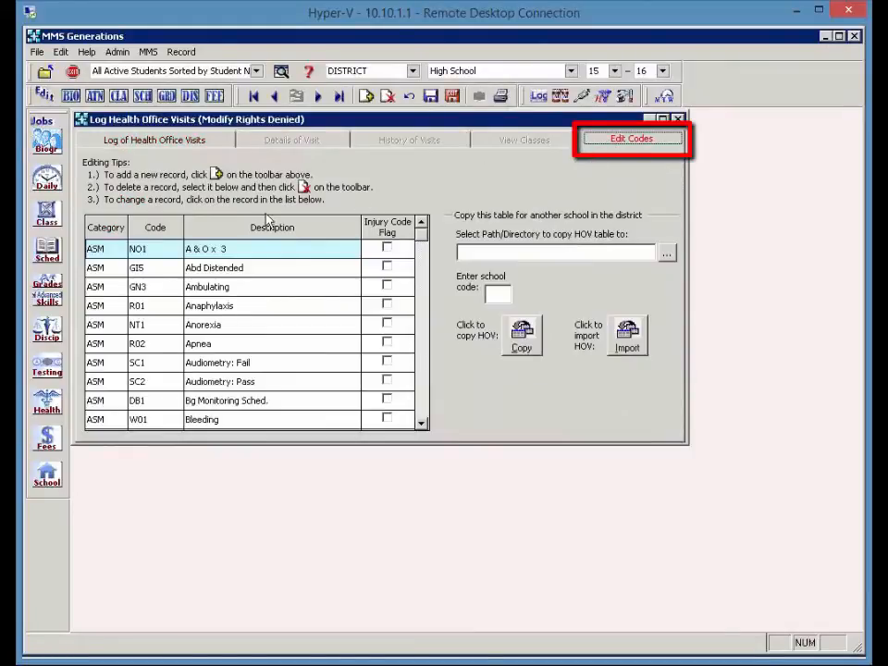
Examine the category choices of the NO1 code, and save and close Log Health Office Visits
click(118, 250)
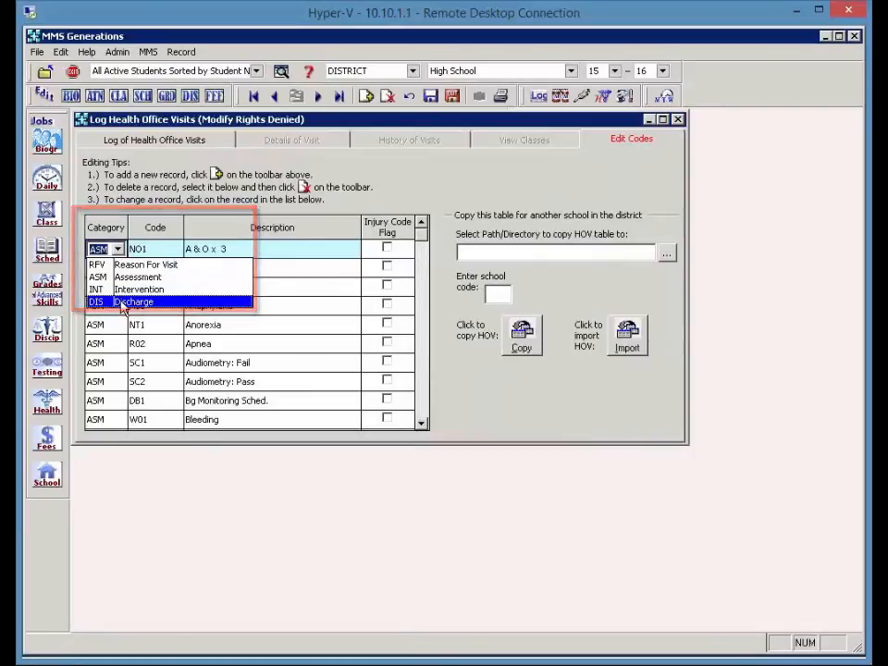
click(521, 183)
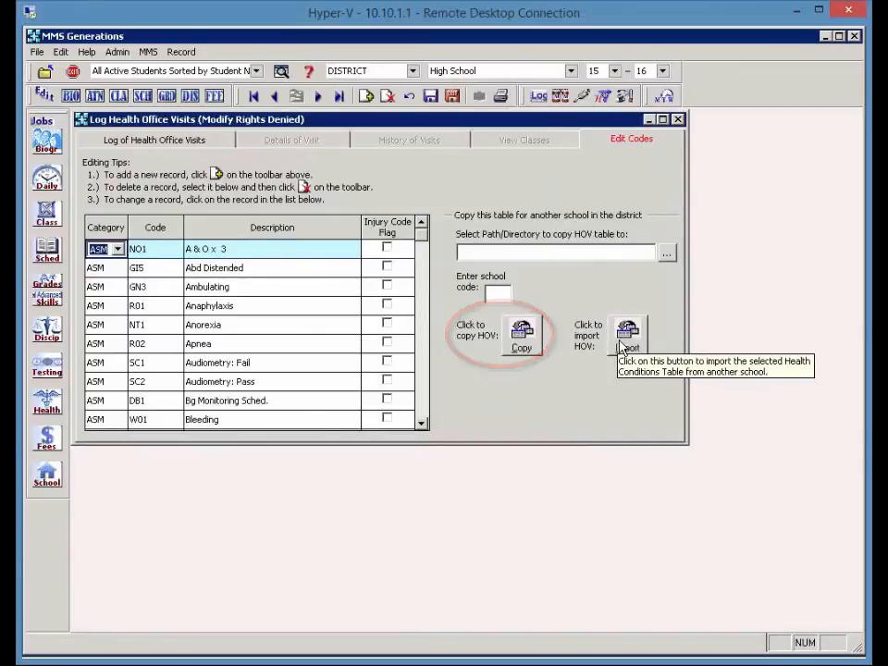
click(453, 98)
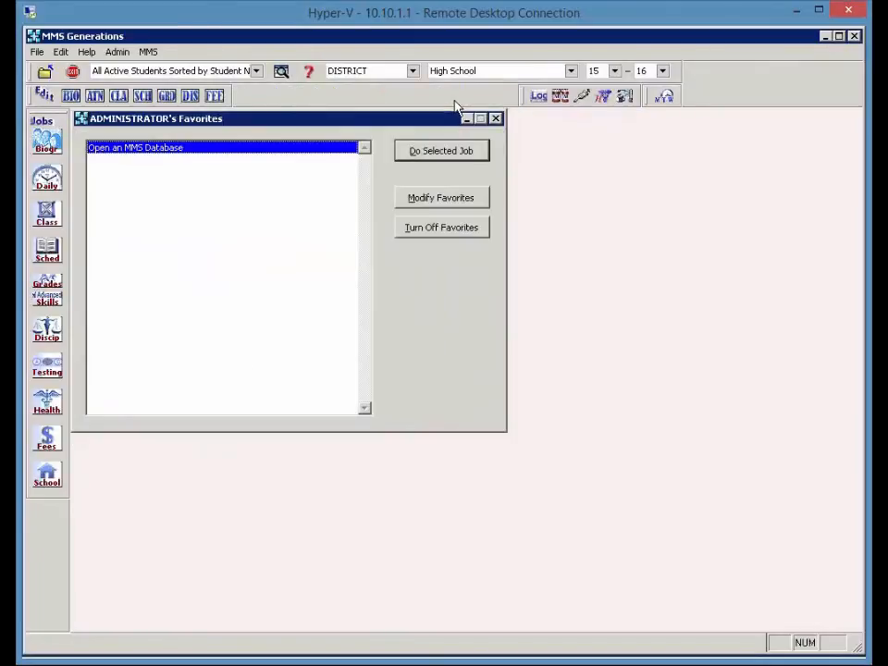
Open Edit Preventative Education Courses to view its course table, and save and close it
click(46, 400)
mouse_move(139, 474)
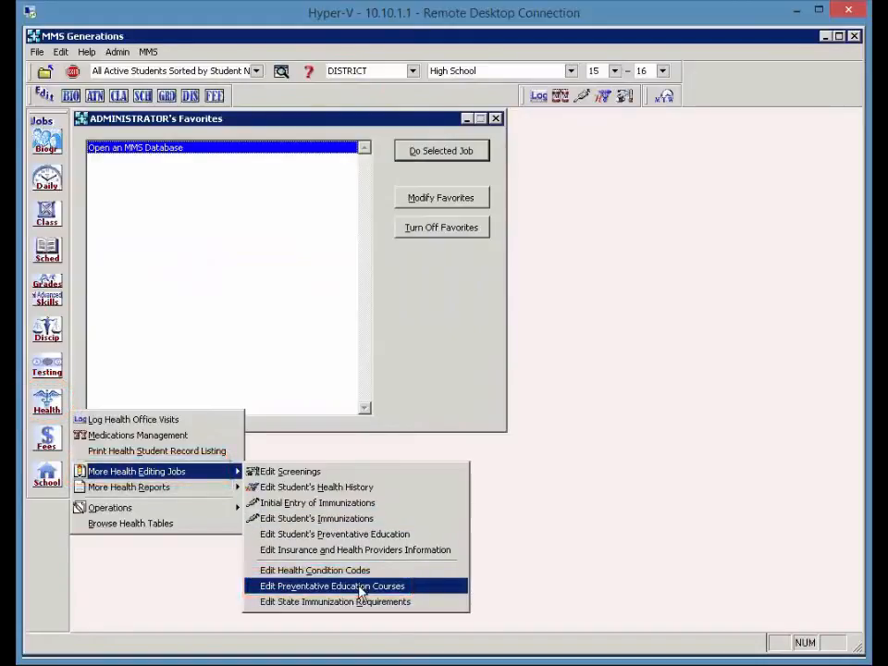
click(331, 586)
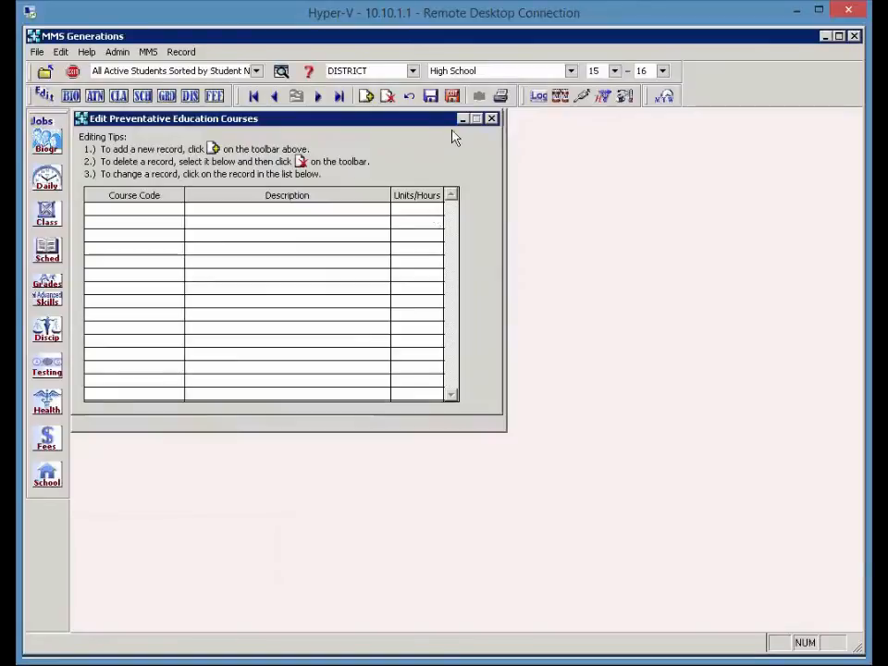
click(452, 98)
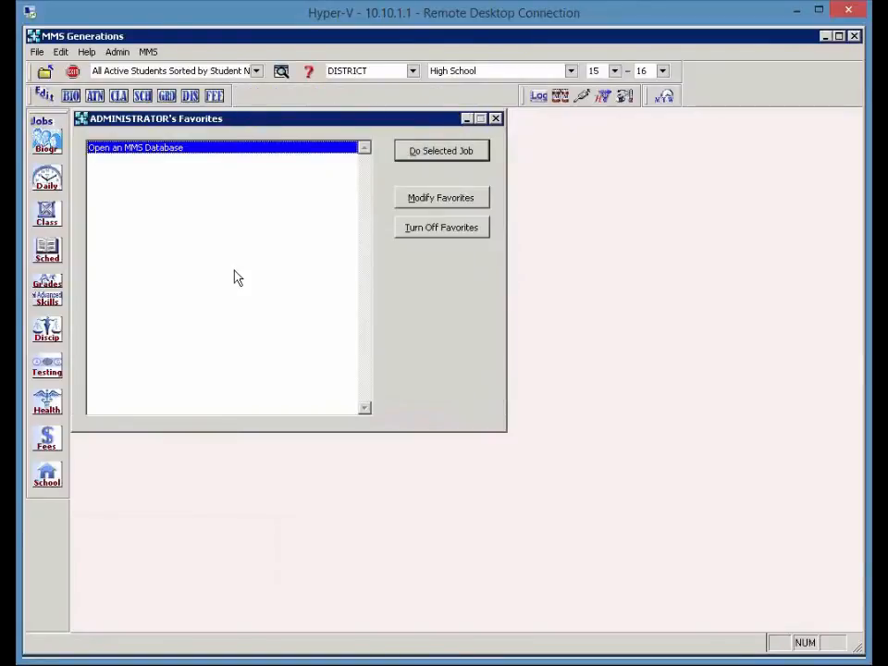
Open the State Immunization Requirements and change the state to New Hampshire, overwriting the user-defined requirements table
click(46, 400)
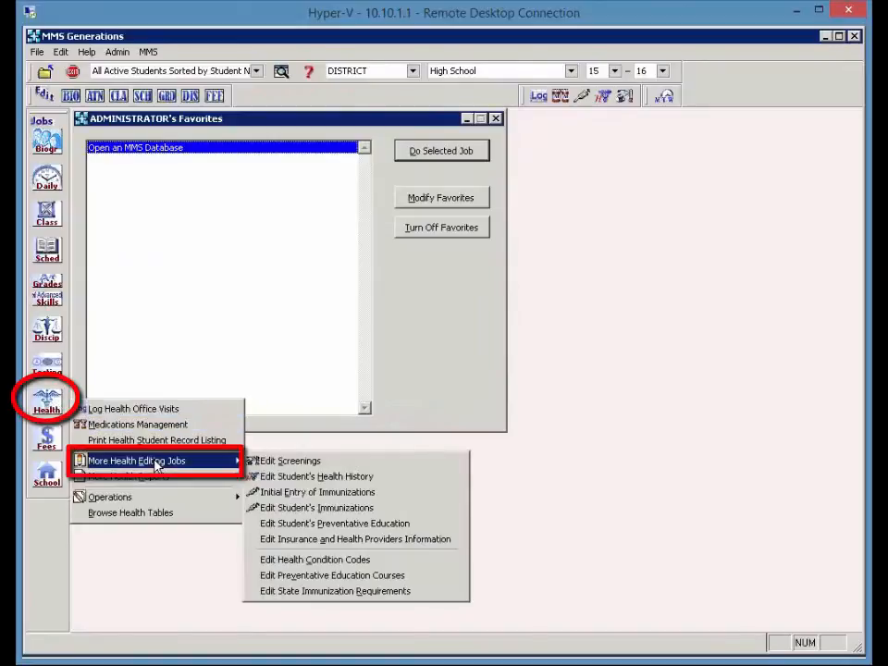
click(386, 592)
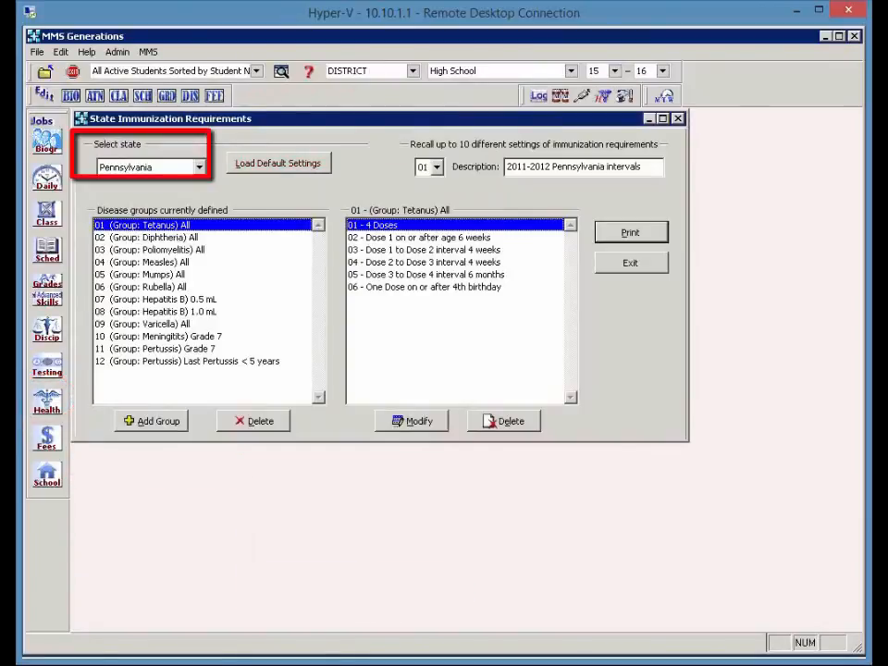
click(198, 167)
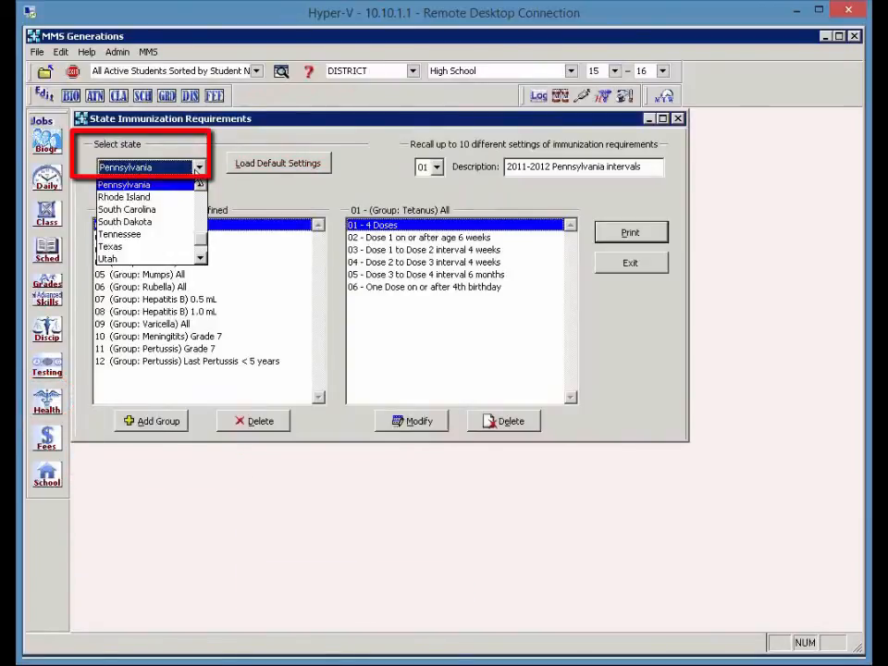
scroll(194, 199, up, 4)
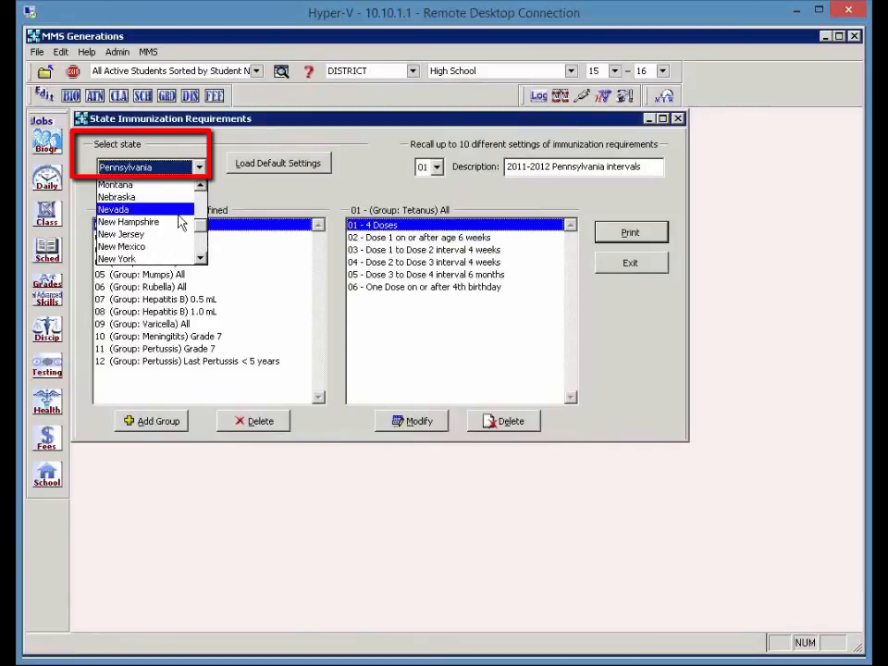
click(171, 222)
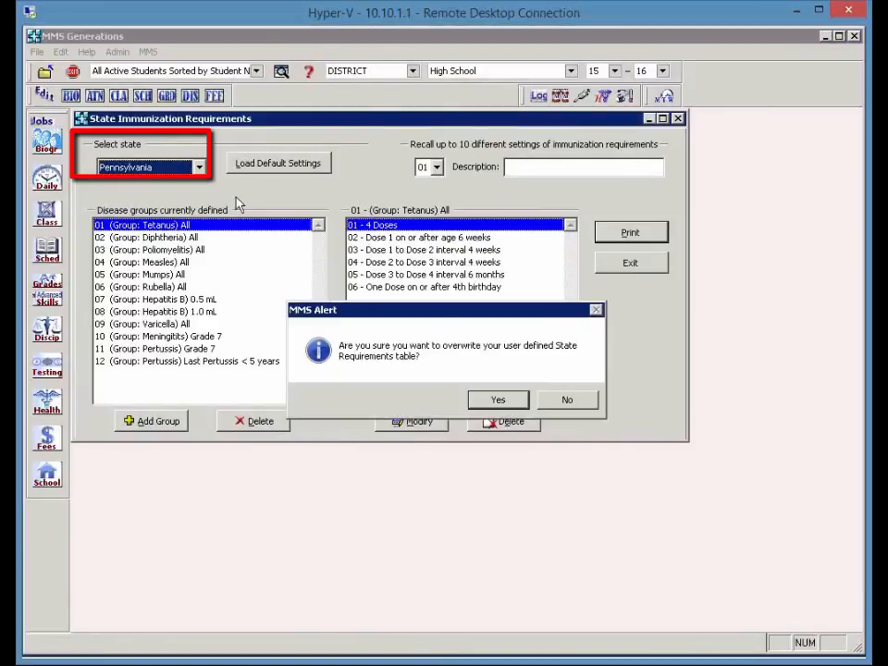
click(498, 399)
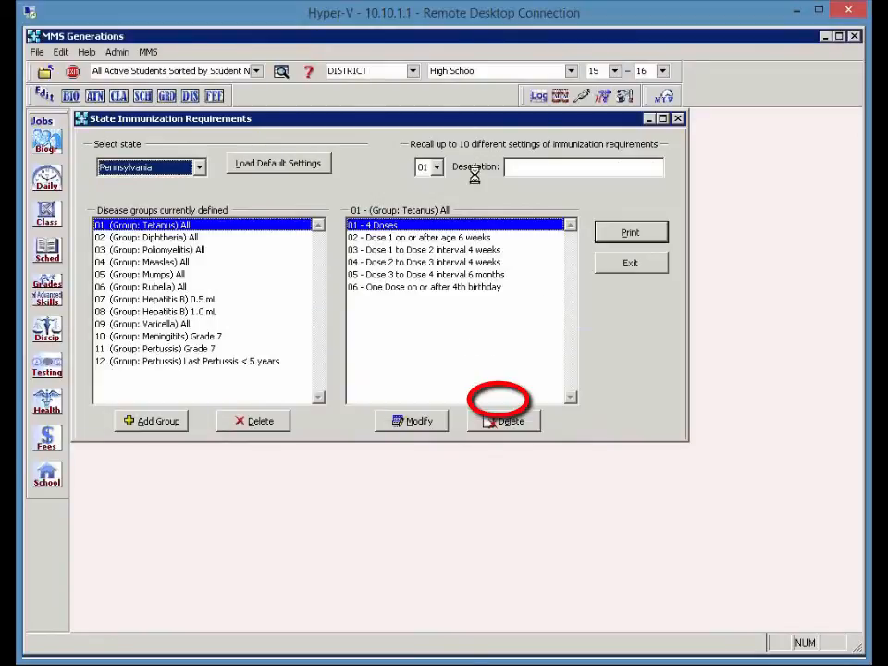
Examine the list of recallable immunization requirement settings, and exit State Immunization Requirements
click(435, 166)
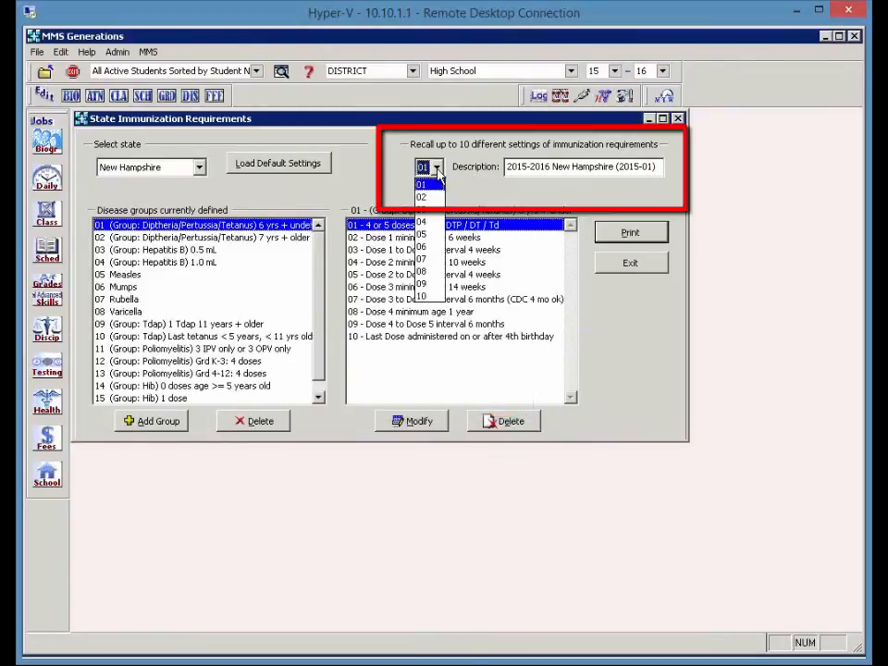
click(467, 183)
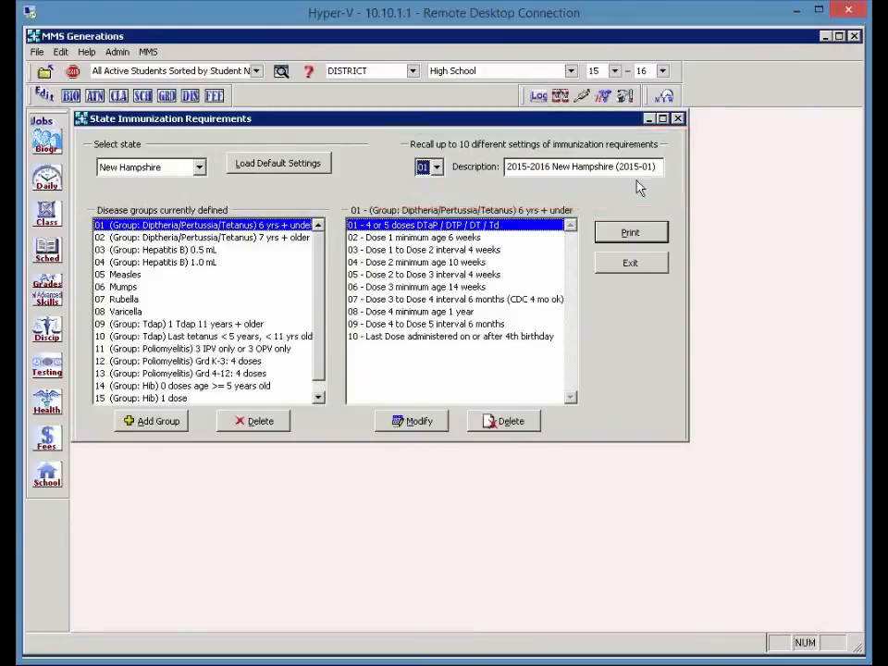
click(618, 270)
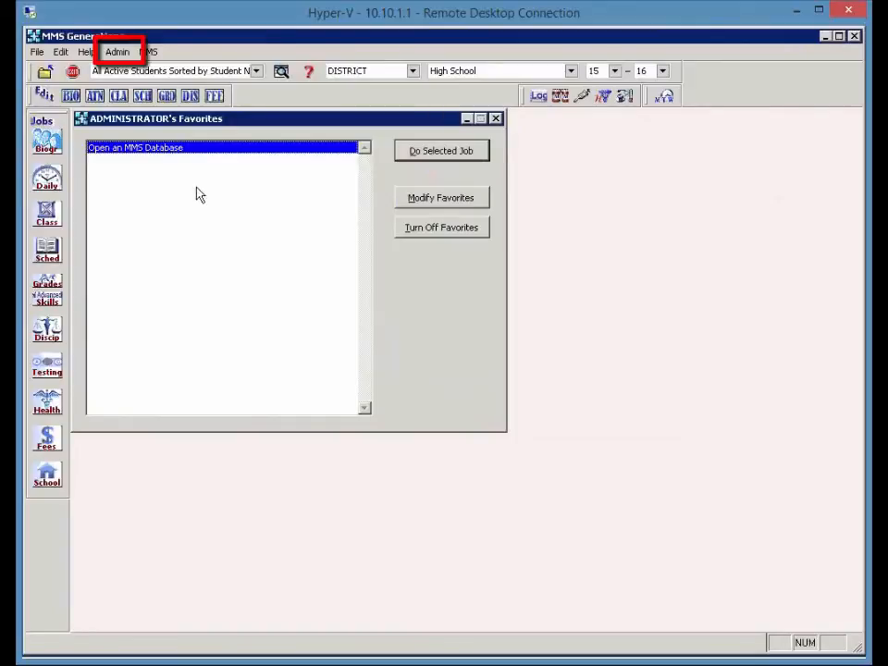
Open Inter-School Data Transfer to review the source schools, the immunization records options and the student range, and exit without processing
click(117, 53)
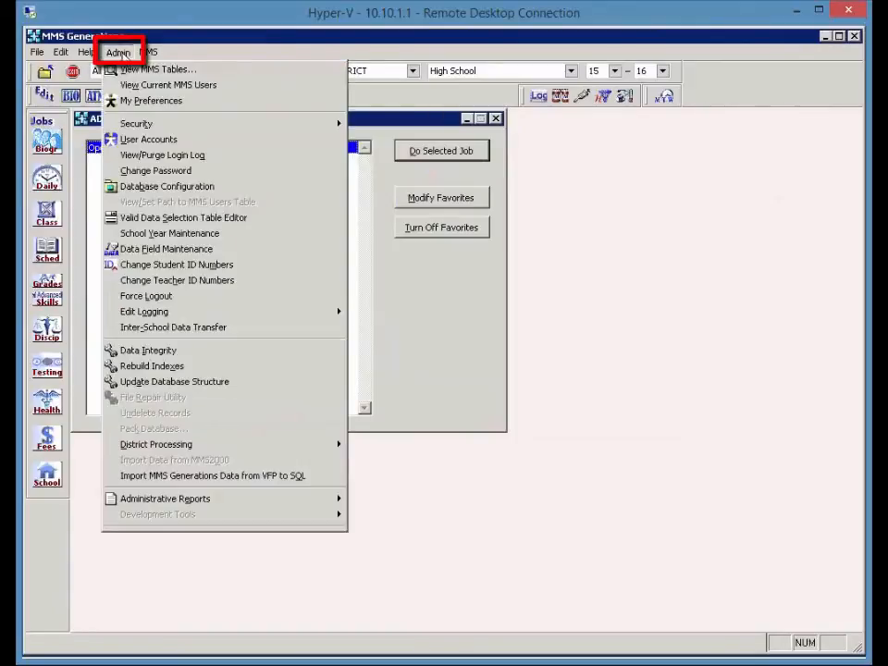
click(181, 329)
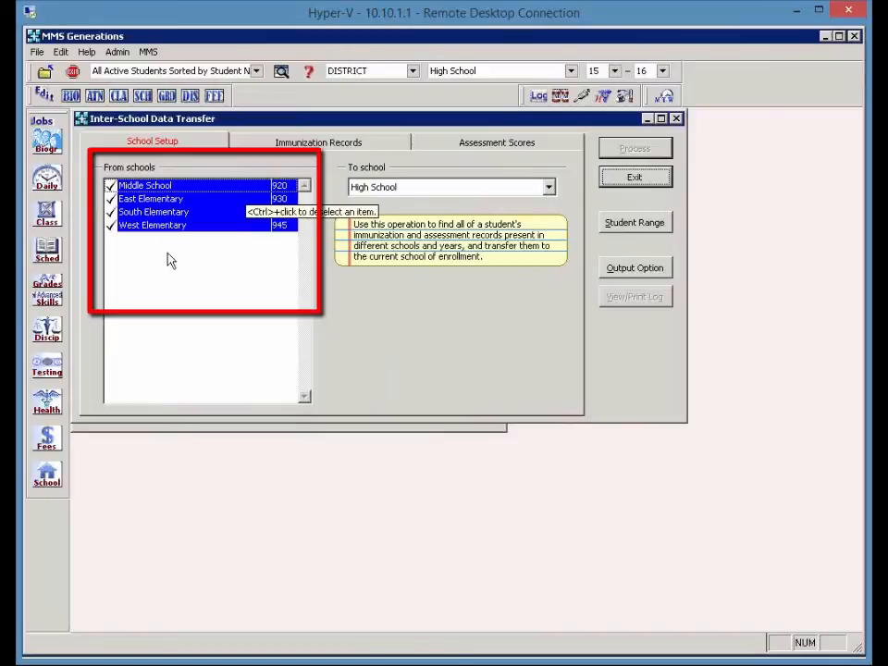
click(303, 147)
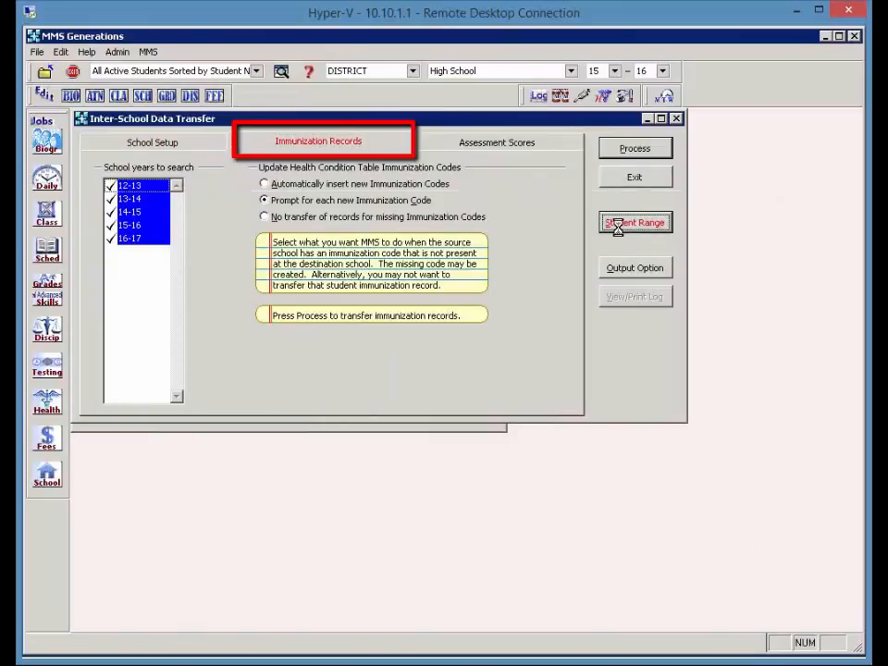
click(633, 224)
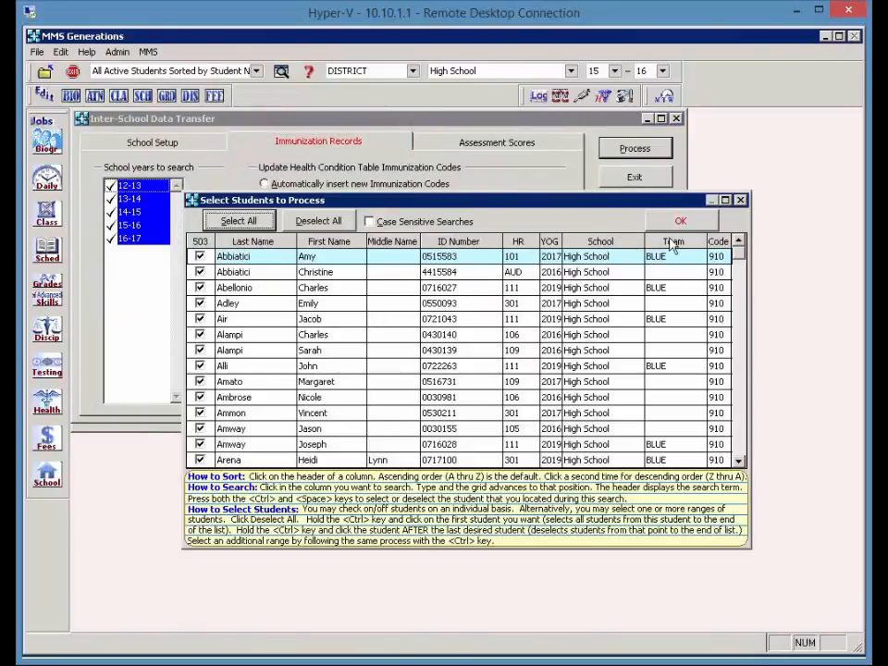
click(678, 223)
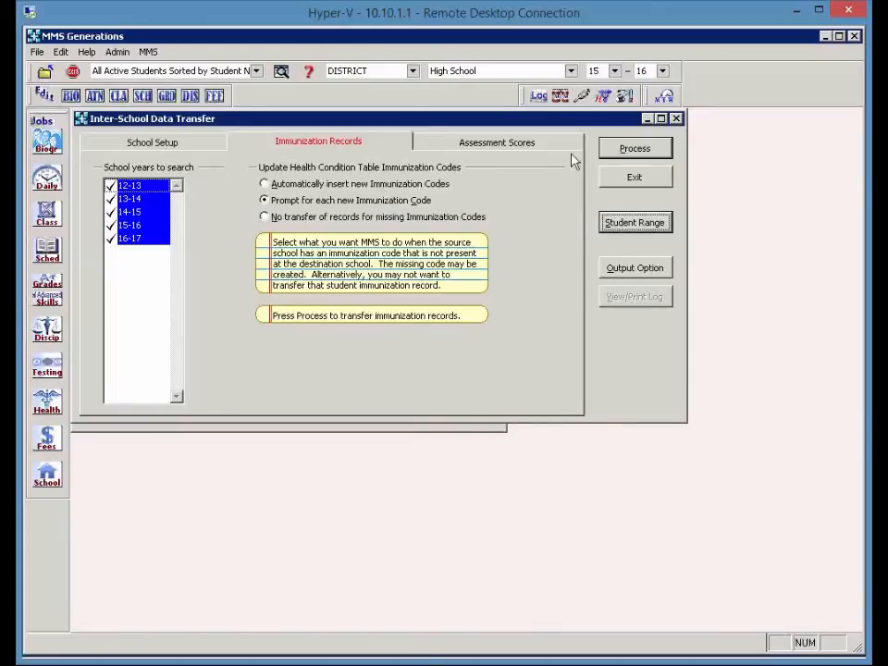
click(633, 180)
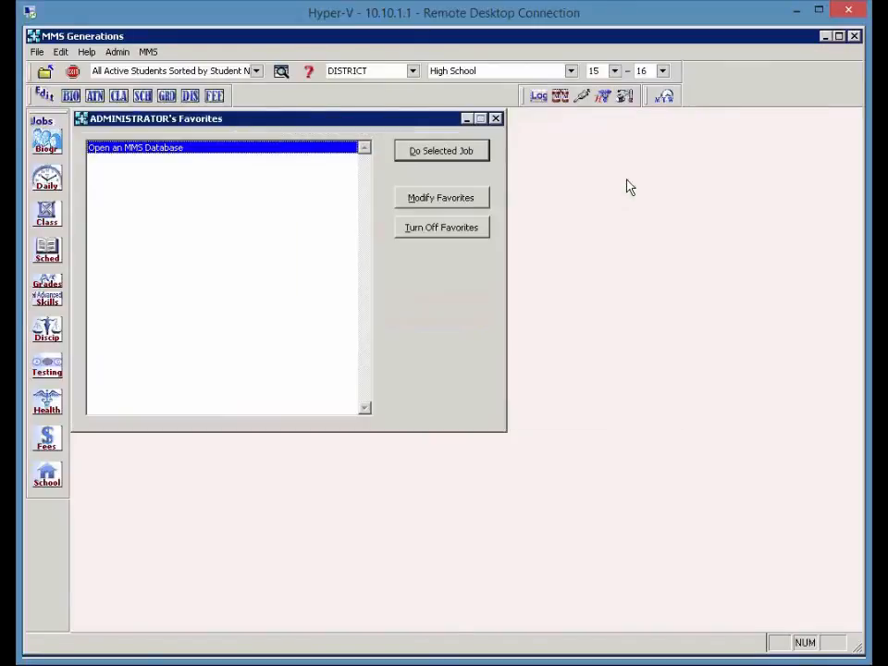
Refresh the default health condition codes for communicable diseases and immunizations, excluding health conditions, and close the help page and the job
click(46, 407)
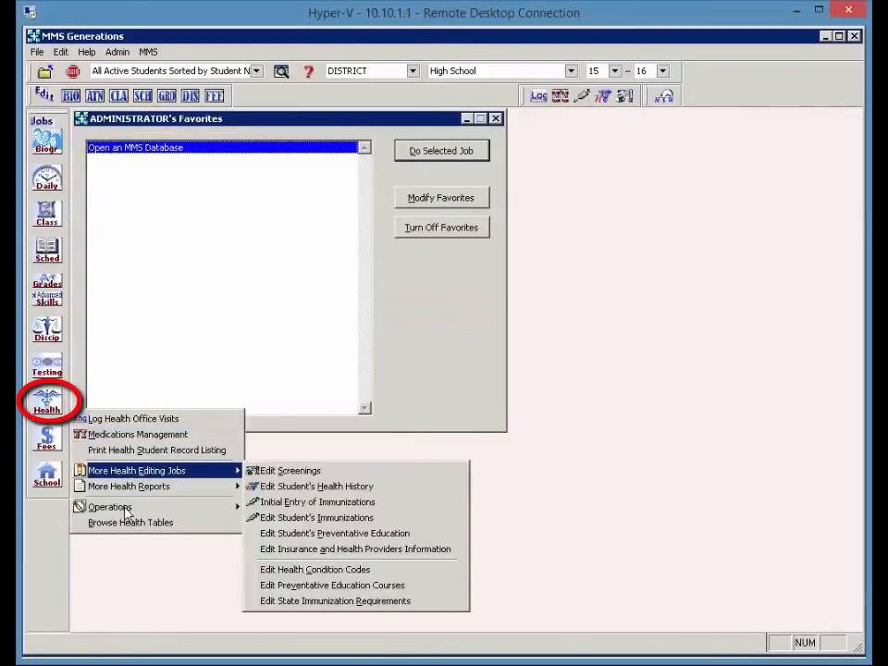
mouse_move(130, 510)
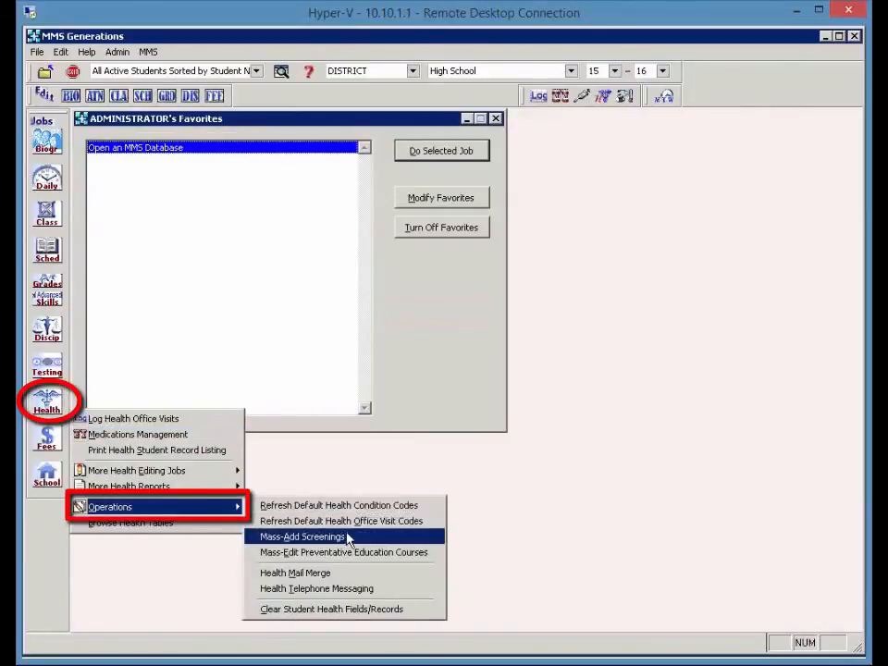
click(416, 506)
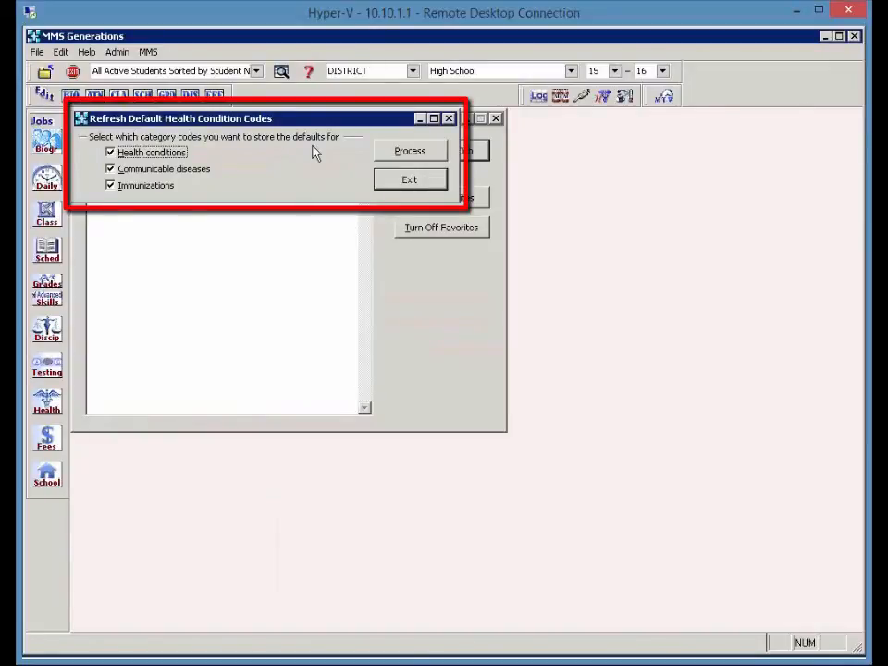
click(173, 152)
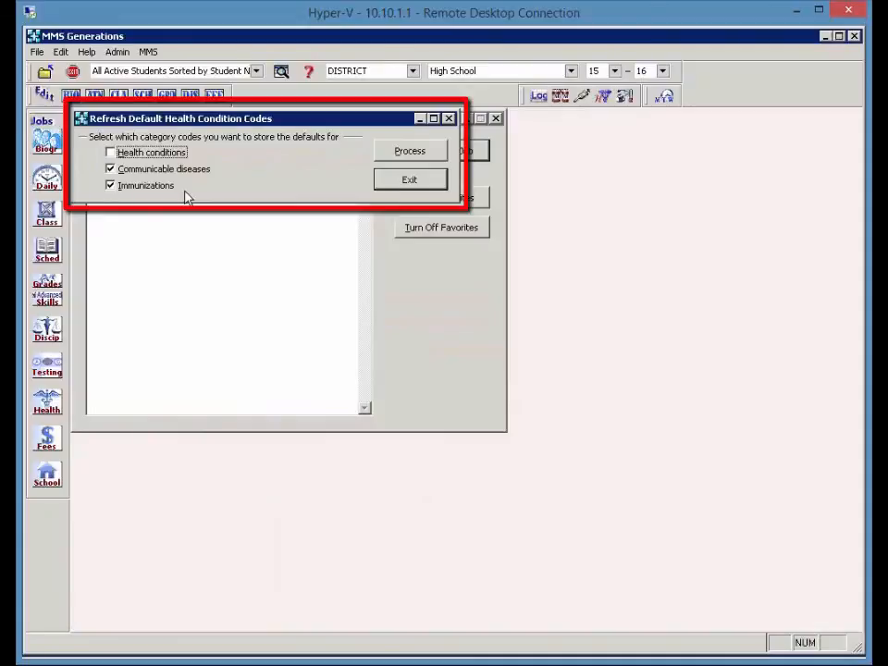
click(399, 157)
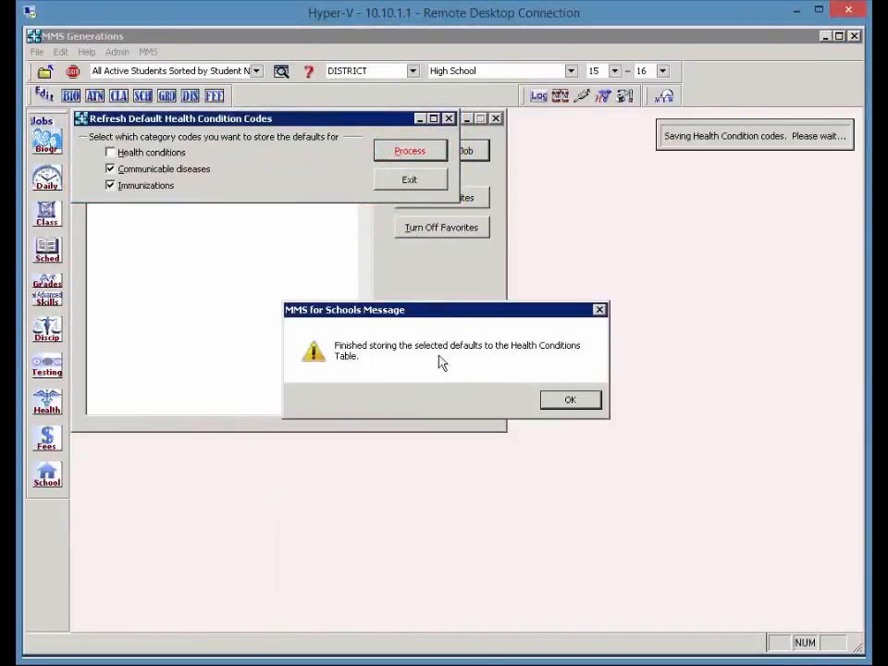
click(559, 405)
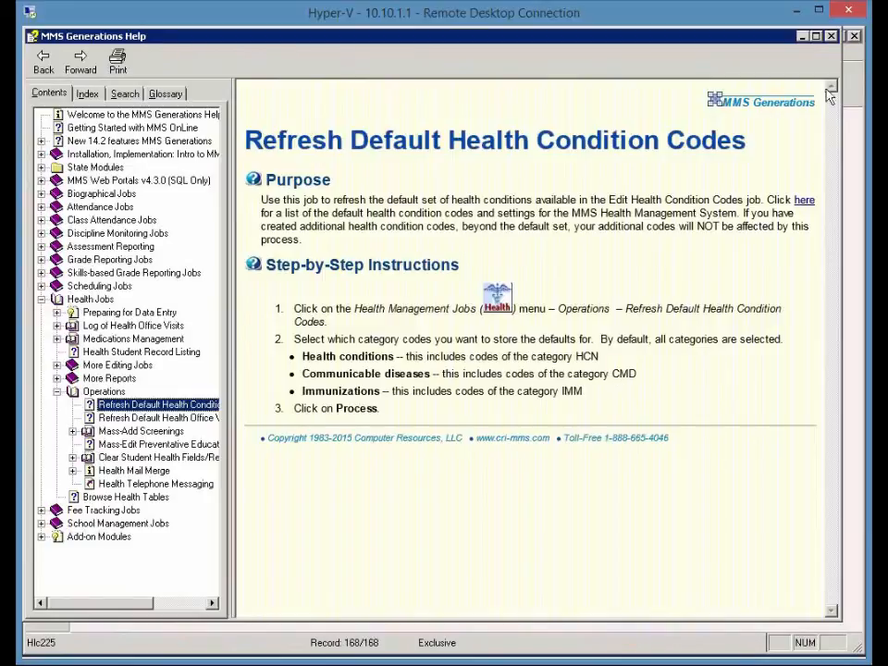
click(849, 37)
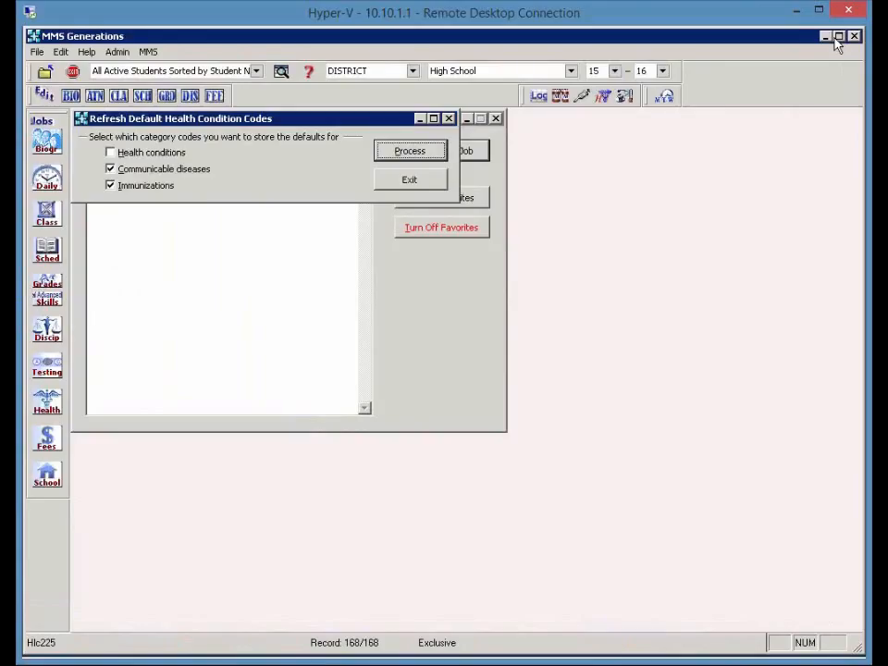
click(398, 179)
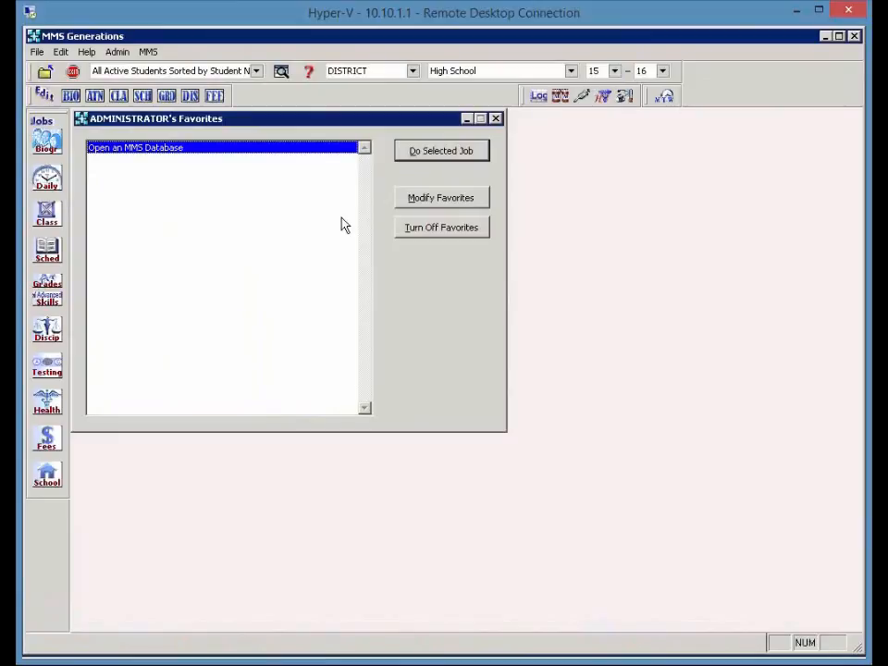